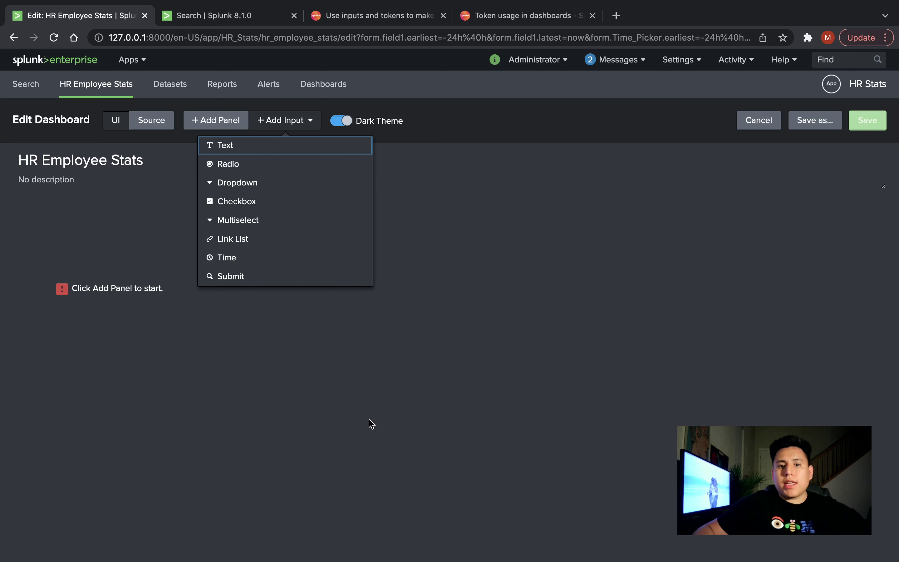
Step: Review the token filter syntax in the Splunk token usage documentation, and return to the HR Employee Stats dashboard editor
{"action": "left_click", "coordinate": [373, 462]}
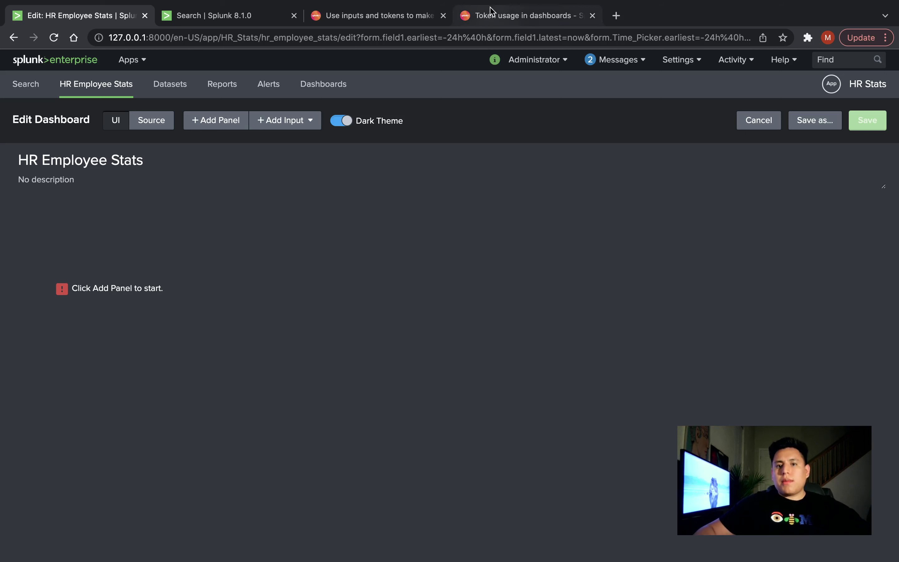
{"action": "left_click", "coordinate": [504, 14]}
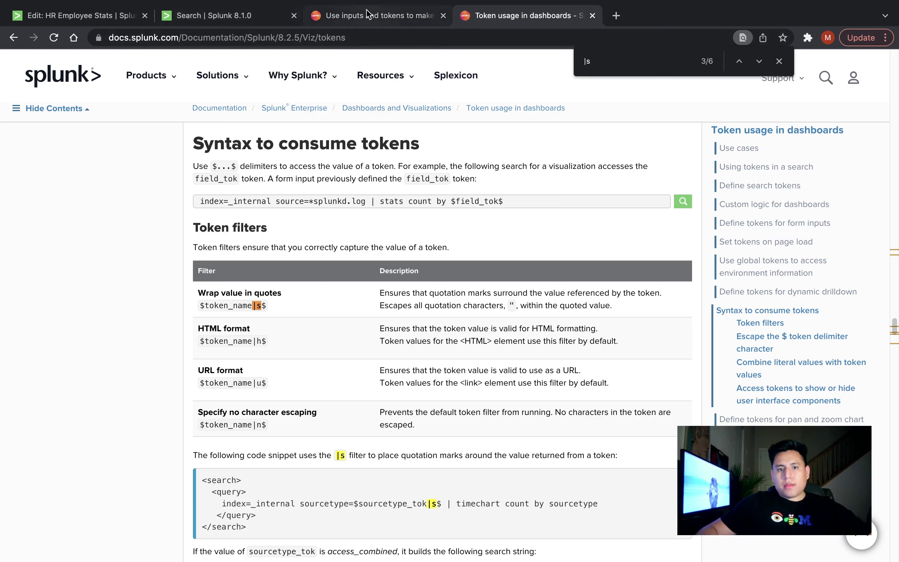
{"action": "left_click", "coordinate": [224, 14]}
{"action": "left_click", "coordinate": [72, 18]}
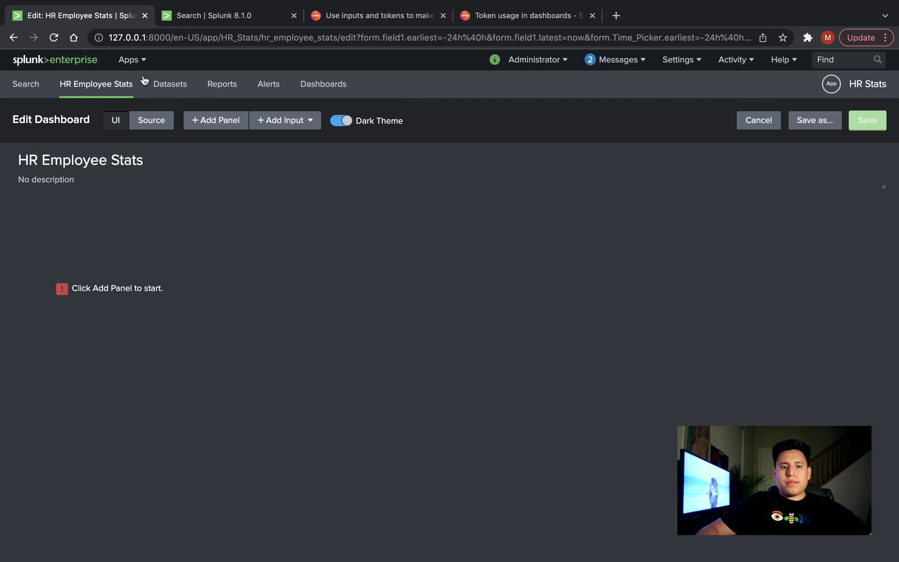
Step: Add a time input to the HR Employee Stats dashboard and label it Time Picker
{"action": "left_click", "coordinate": [282, 123]}
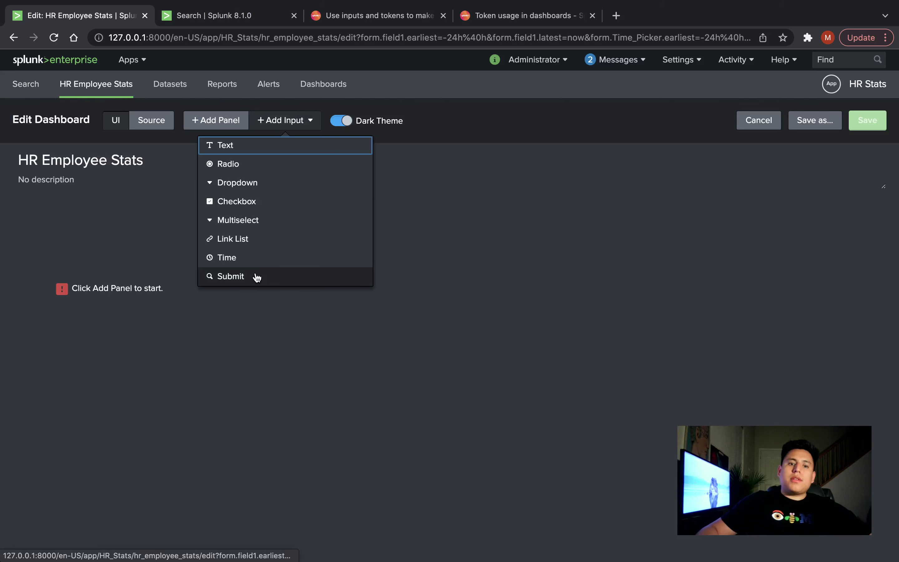
{"action": "left_click", "coordinate": [228, 257]}
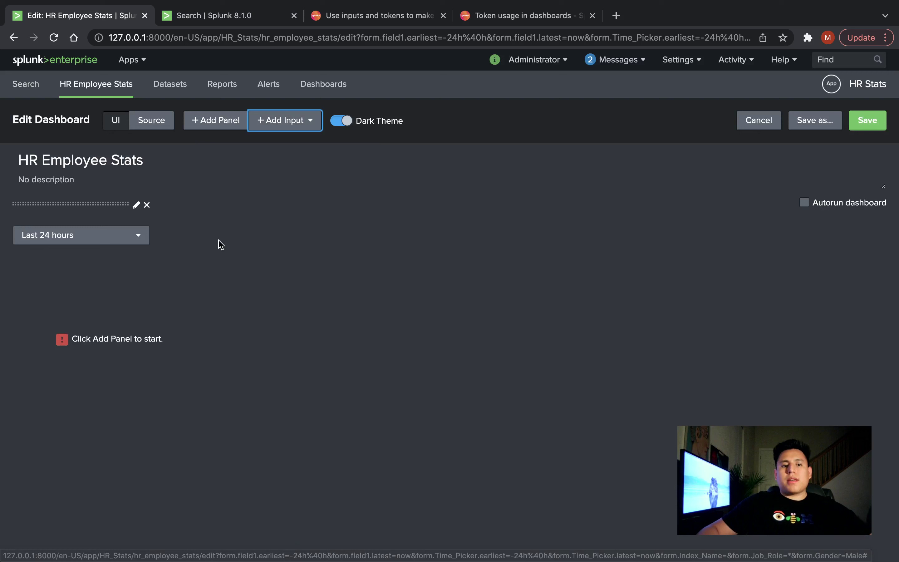
{"action": "left_click", "coordinate": [137, 207]}
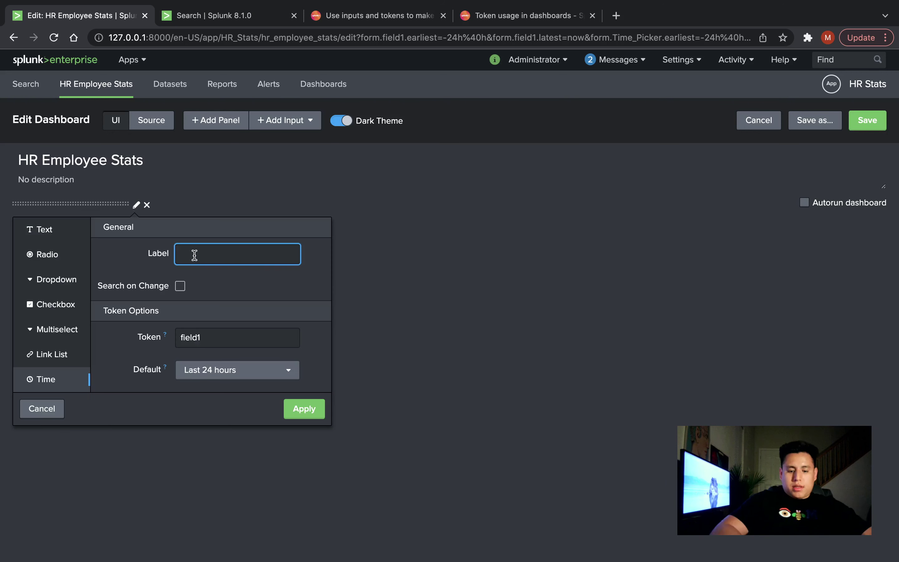
{"action": "left_click", "coordinate": [195, 255]}
{"action": "type", "text": "Ti"}
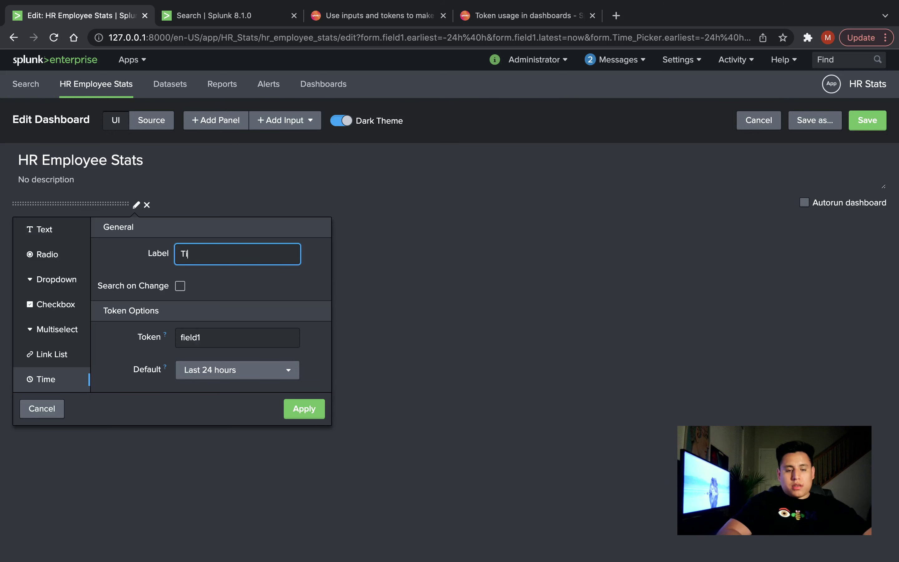
{"action": "type", "text": "me Picker"}
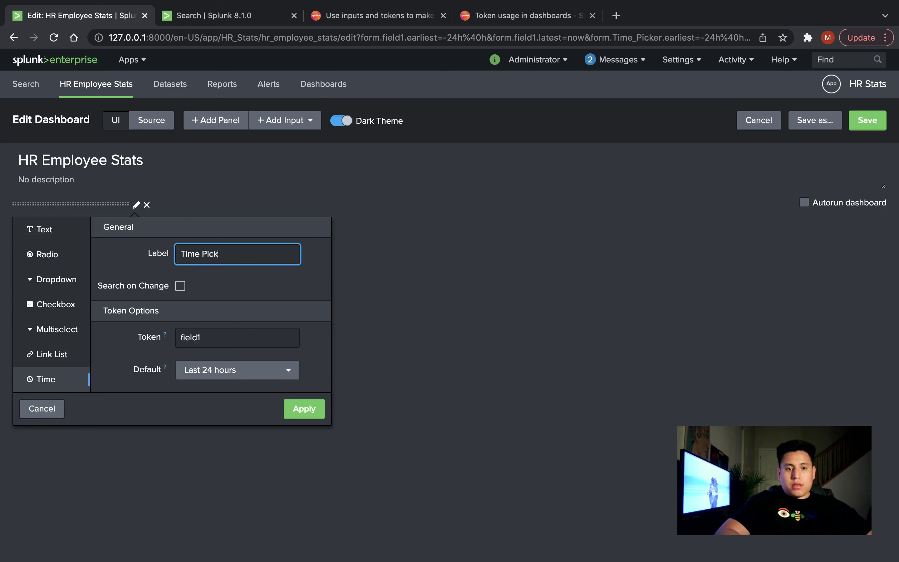
Step: Set the time input's token to Time_Picker and apply the input settings
{"action": "key", "text": "Tab"}
{"action": "key", "text": "Tab"}
{"action": "key", "text": "Tab"}
{"action": "key", "text": "BackSpace"}
{"action": "key", "text": "BackSpace"}
{"action": "key", "text": "BackSpace"}
{"action": "key", "text": "BackSpace"}
{"action": "key", "text": "BackSpace"}
{"action": "key", "text": "BackSpace"}
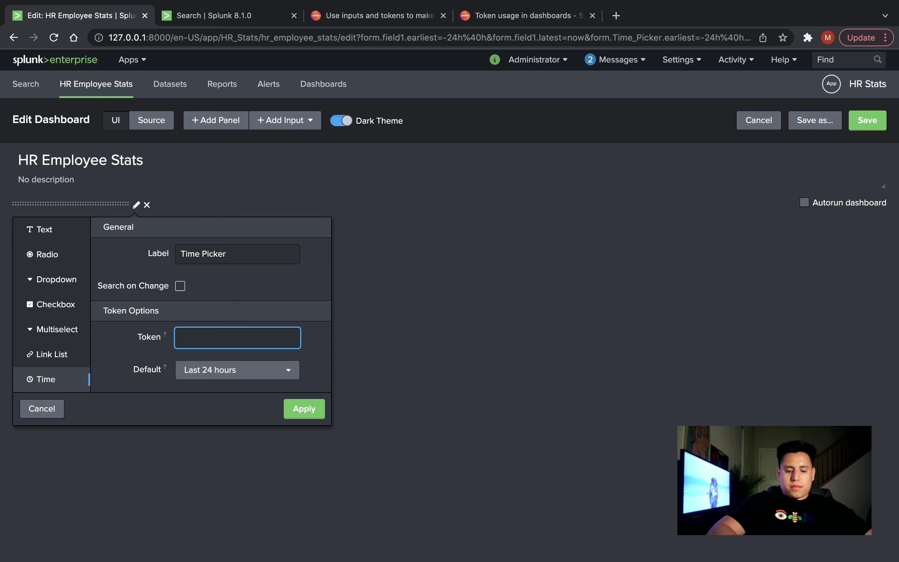
{"action": "type", "text": "Time_"}
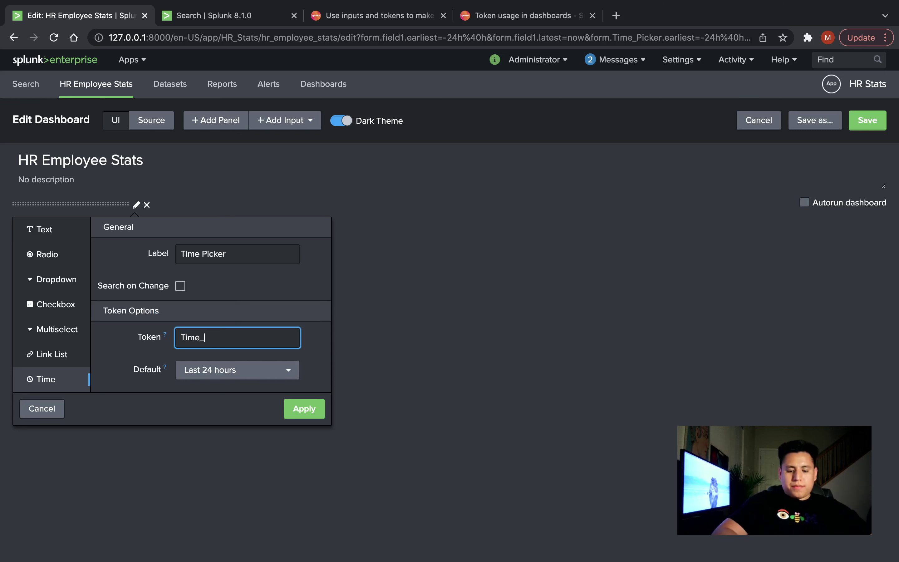
{"action": "type", "text": "Picker"}
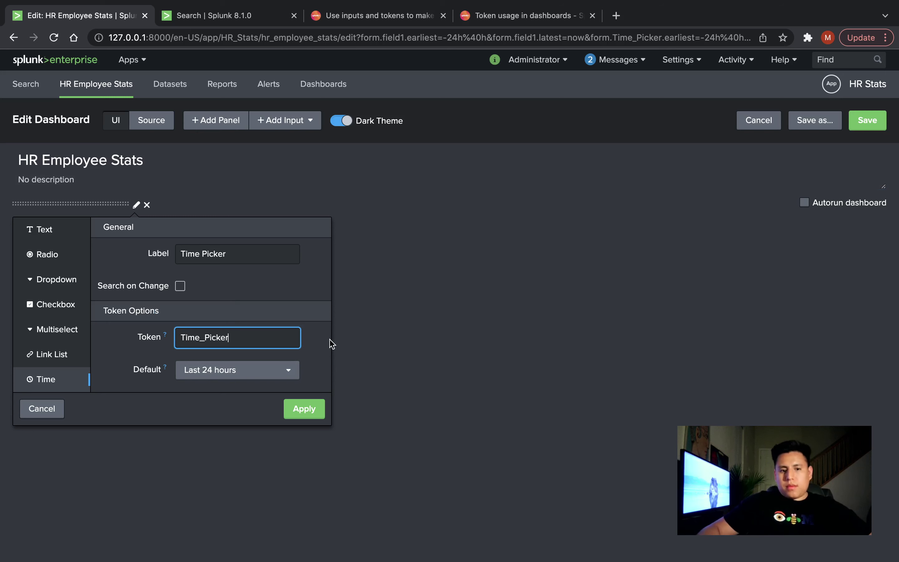
{"action": "left_click", "coordinate": [301, 411]}
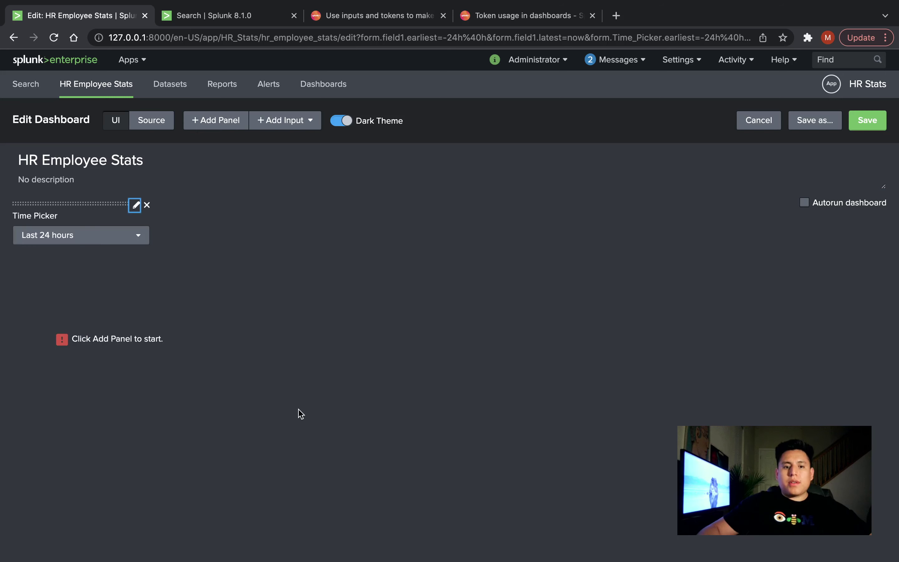
Step: Add a text input to the dashboard beside the Time Picker
{"action": "left_click", "coordinate": [289, 126]}
{"action": "left_click", "coordinate": [251, 149]}
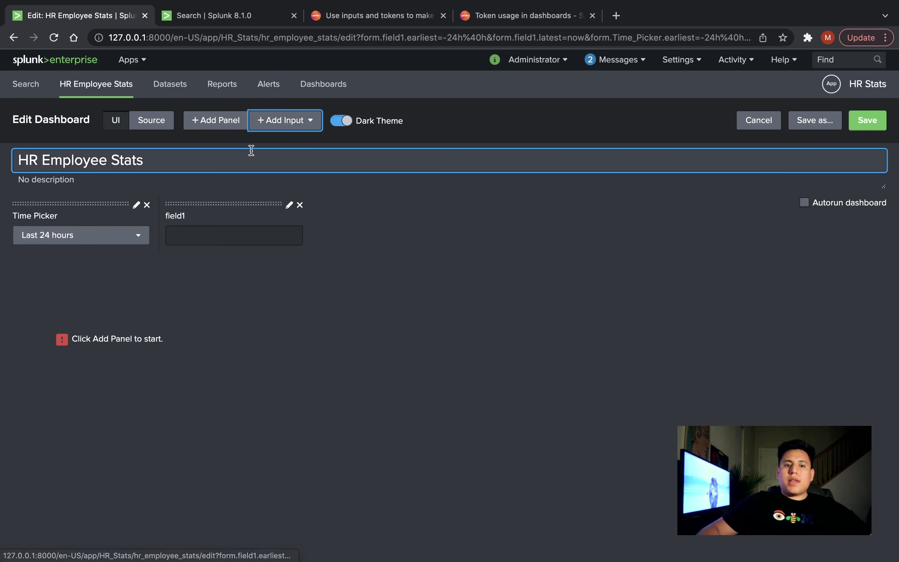
Step: Try to change the new text input's label to Index
{"action": "left_click", "coordinate": [289, 205]}
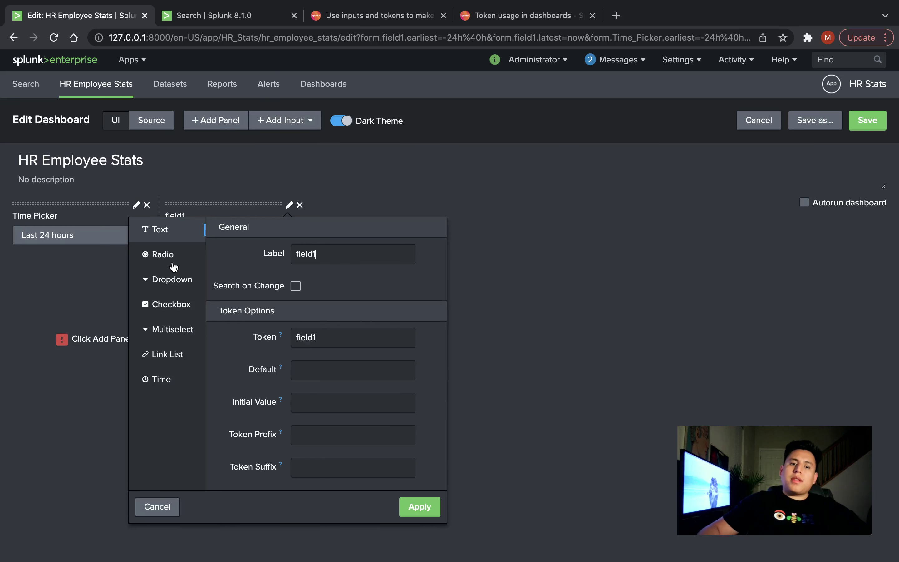
{"action": "key", "text": "BackSpace"}
{"action": "key", "text": "BackSpace"}
{"action": "key", "text": "BackSpace"}
{"action": "key", "text": "BackSpace"}
{"action": "key", "text": "BackSpace"}
{"action": "key", "text": "BackSpace"}
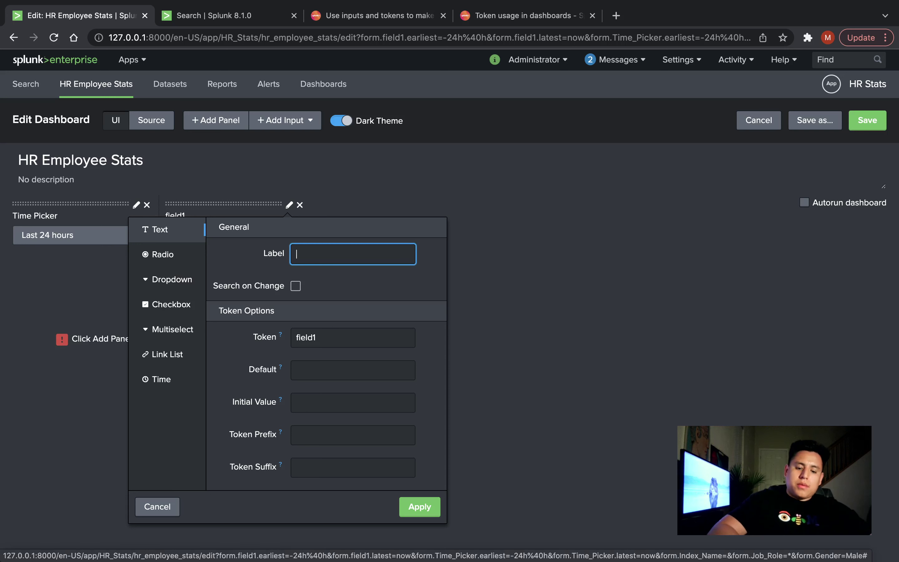
{"action": "type", "text": "Index"}
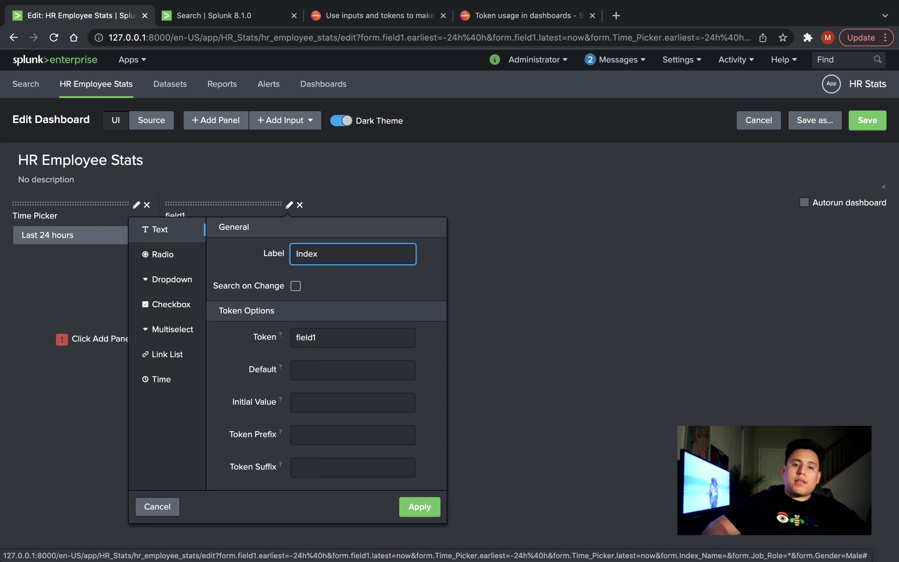
Step: Try to set the text input's token to Index_Name and apply the settings
{"action": "key", "text": "Tab"}
{"action": "left_click", "coordinate": [280, 335]}
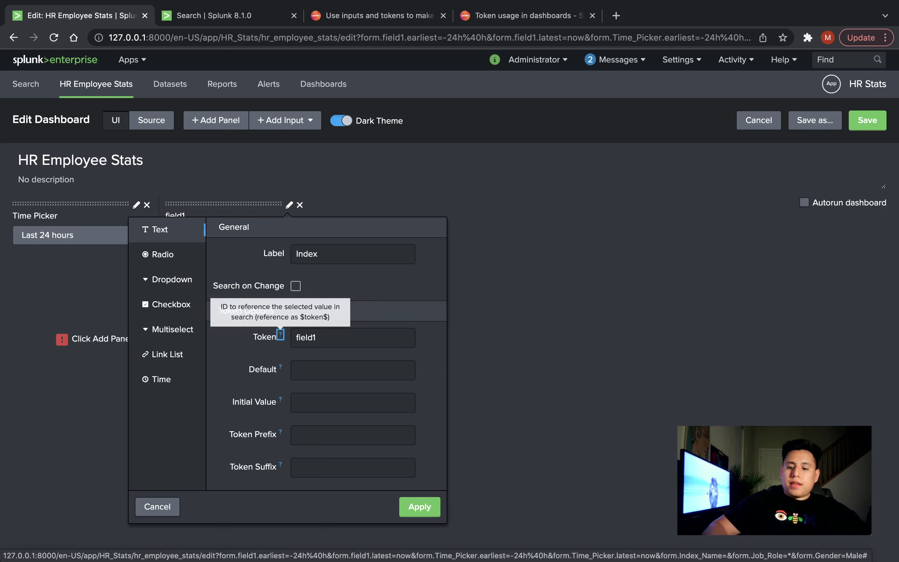
{"action": "key", "text": "Tab"}
{"action": "key", "text": "BackSpace"}
{"action": "key", "text": "BackSpace"}
{"action": "key", "text": "BackSpace"}
{"action": "key", "text": "BackSpace"}
{"action": "key", "text": "BackSpace"}
{"action": "key", "text": "BackSpace"}
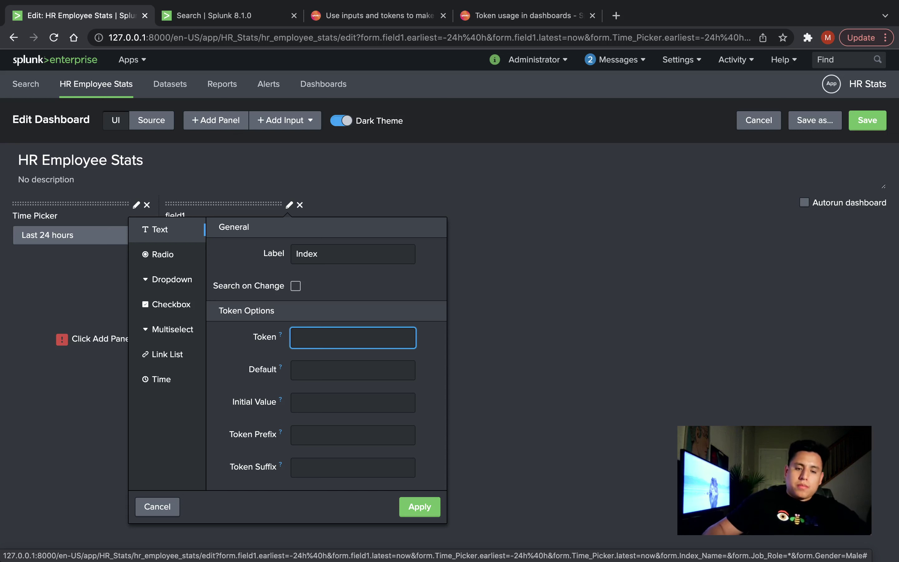
{"action": "type", "text": "Index_Name"}
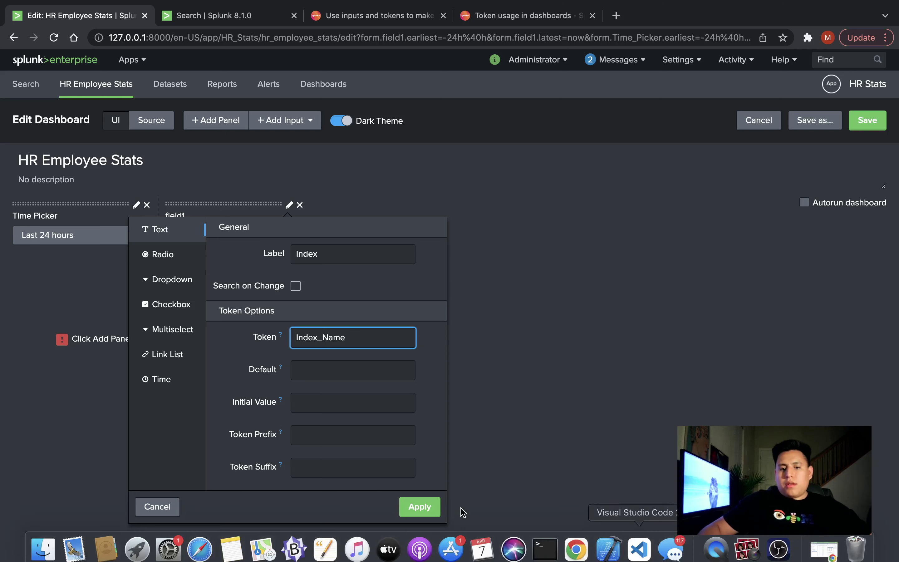
{"action": "left_click", "coordinate": [426, 505]}
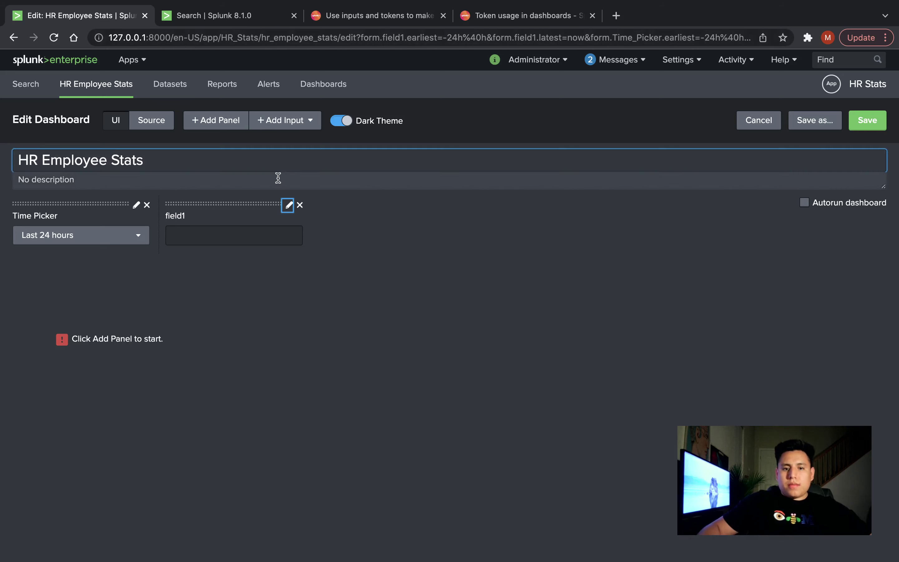
Step: Reopen the settings of the text input beside the Time Picker and set its label to Index
{"action": "left_click", "coordinate": [290, 206]}
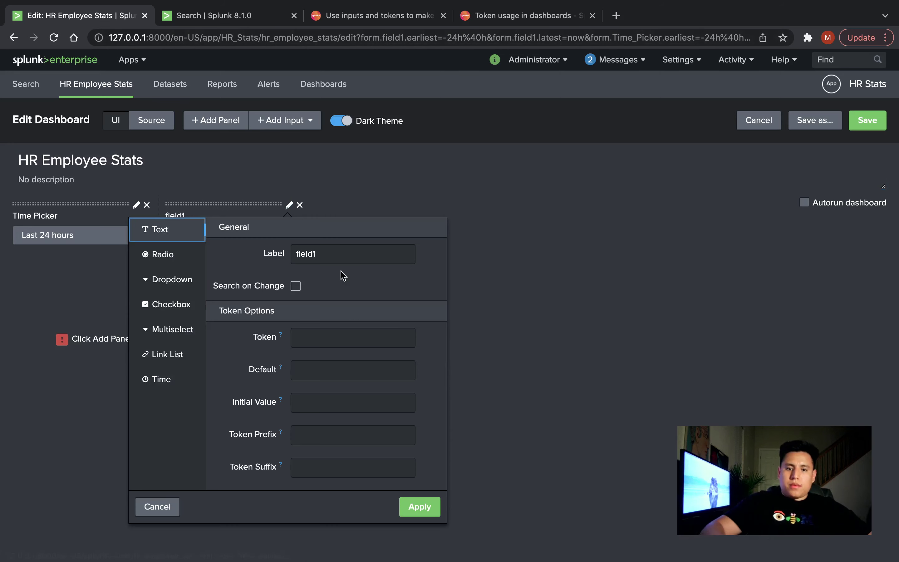
{"action": "left_click", "coordinate": [336, 256]}
{"action": "double_click", "coordinate": [336, 257]}
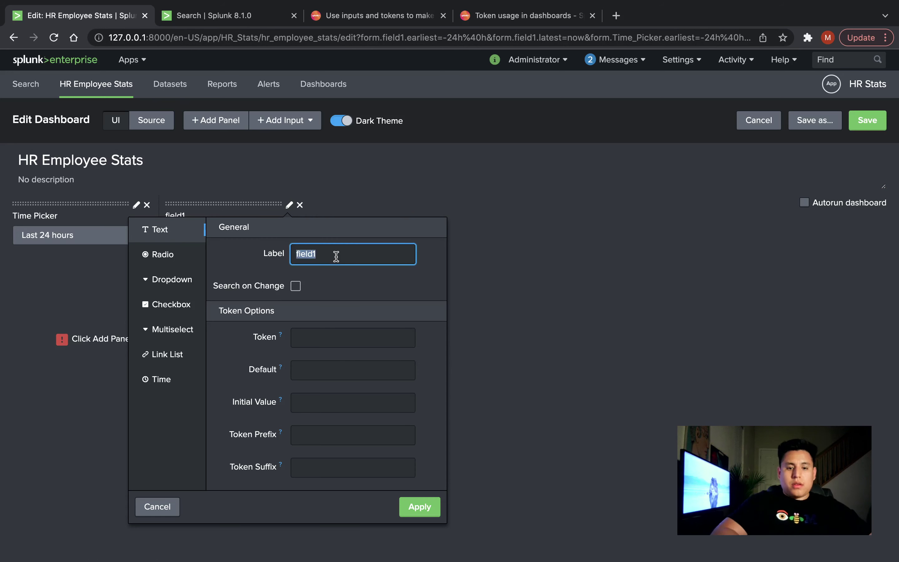
{"action": "type", "text": "i"}
{"action": "type", "text": "Inde"}
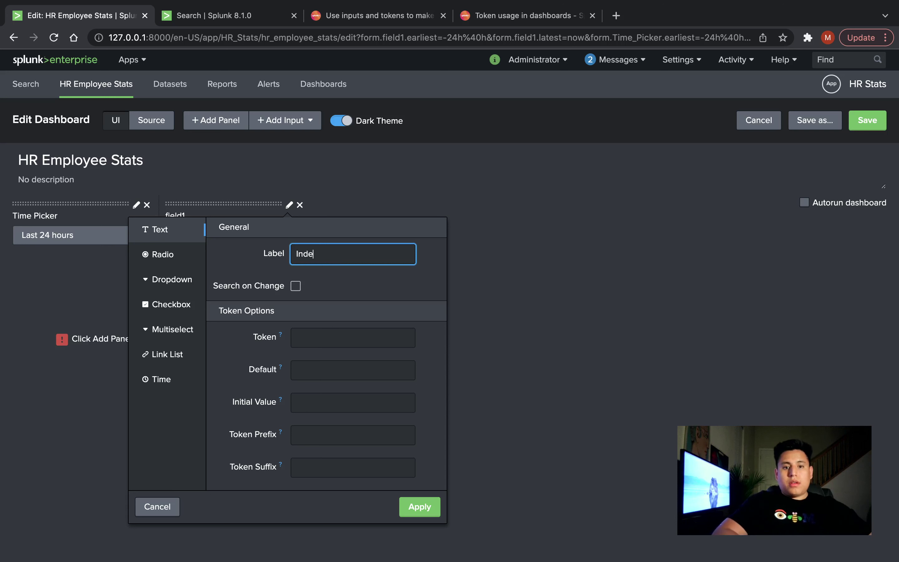
{"action": "type", "text": "x"}
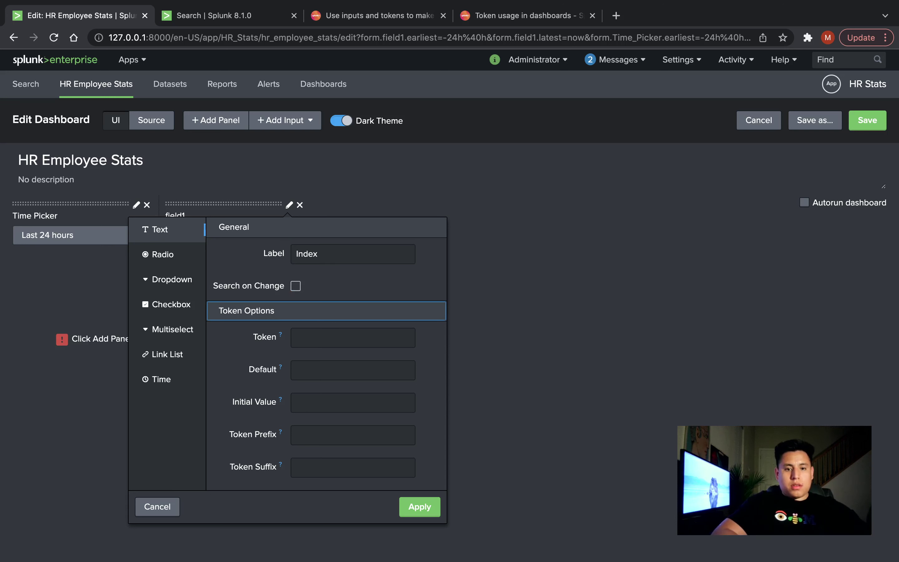
Step: Set the Index input's token to Index_Name and apply the input settings
{"action": "left_click", "coordinate": [297, 337]}
{"action": "type", "text": "In"}
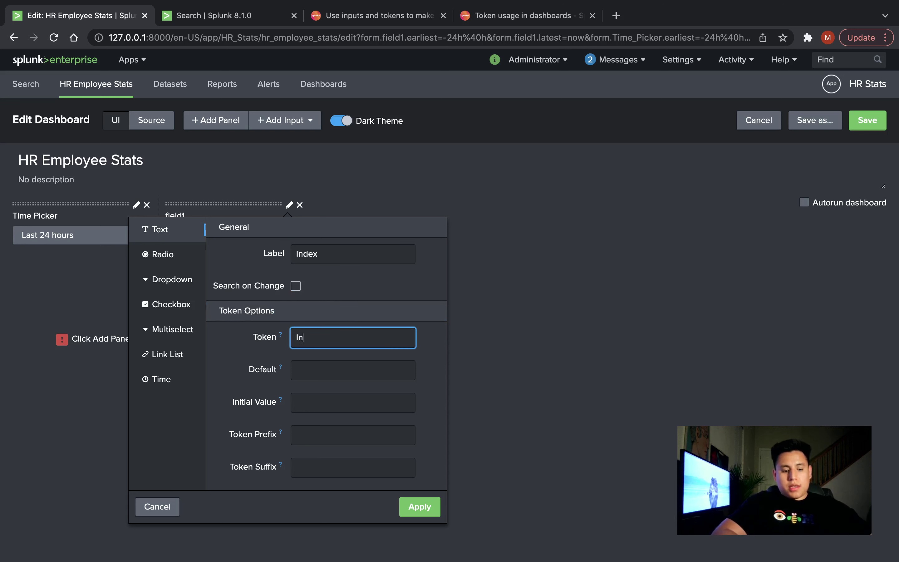
{"action": "type", "text": "dex_Name"}
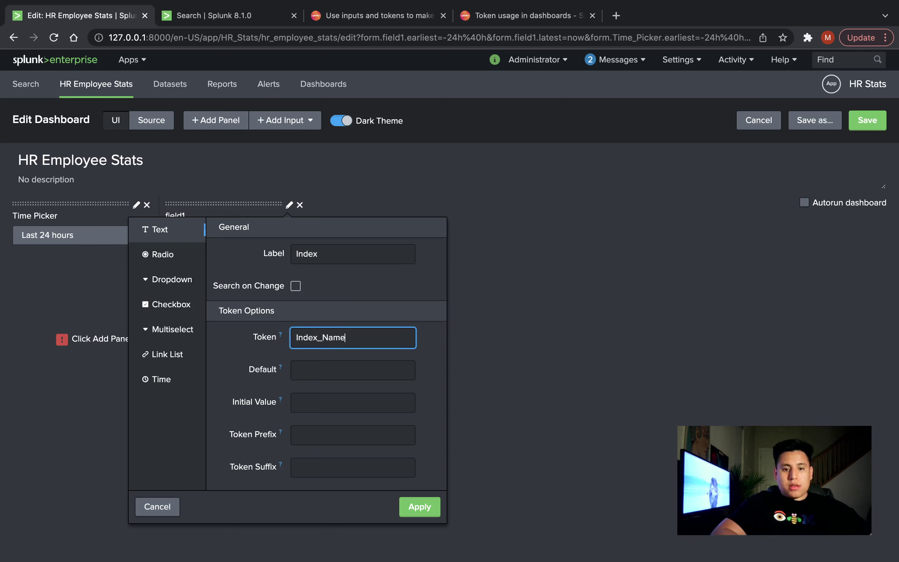
{"action": "left_click", "coordinate": [430, 503]}
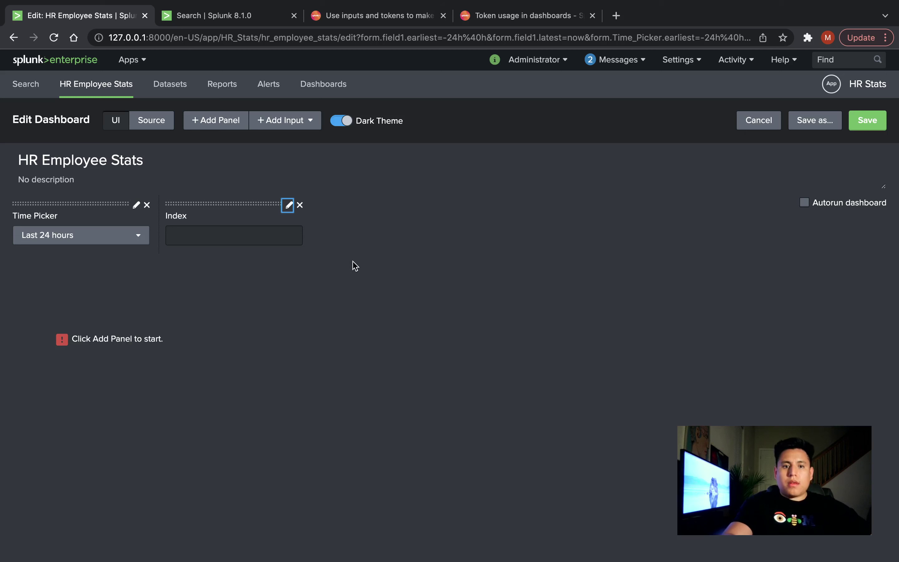
Step: Add another text input to the dashboard and set its label to Job Role
{"action": "left_click", "coordinate": [303, 121]}
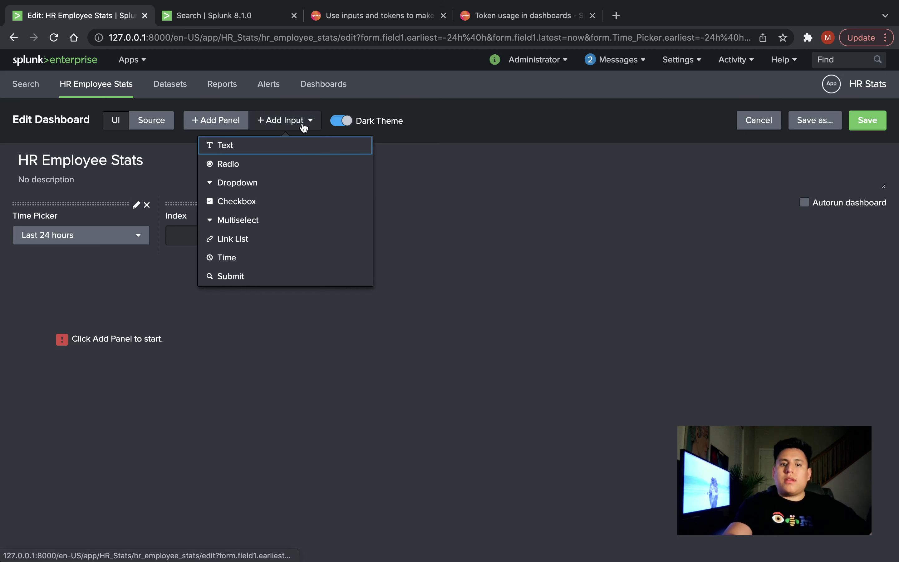
{"action": "left_click", "coordinate": [287, 152]}
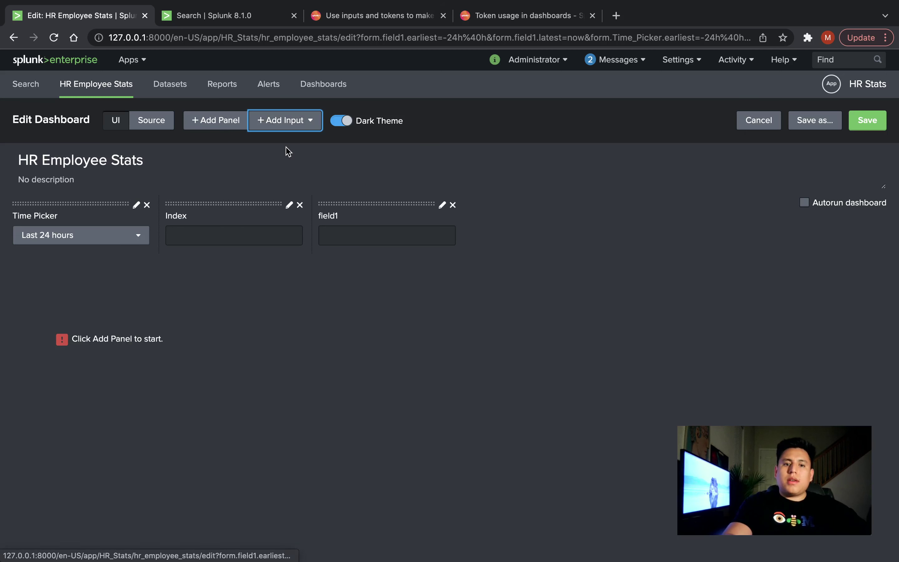
{"action": "left_click", "coordinate": [442, 205]}
{"action": "left_click", "coordinate": [470, 256]}
{"action": "left_click_drag", "start_coordinate": [469, 256], "coordinate": [412, 259]}
{"action": "type", "text": "Jo"}
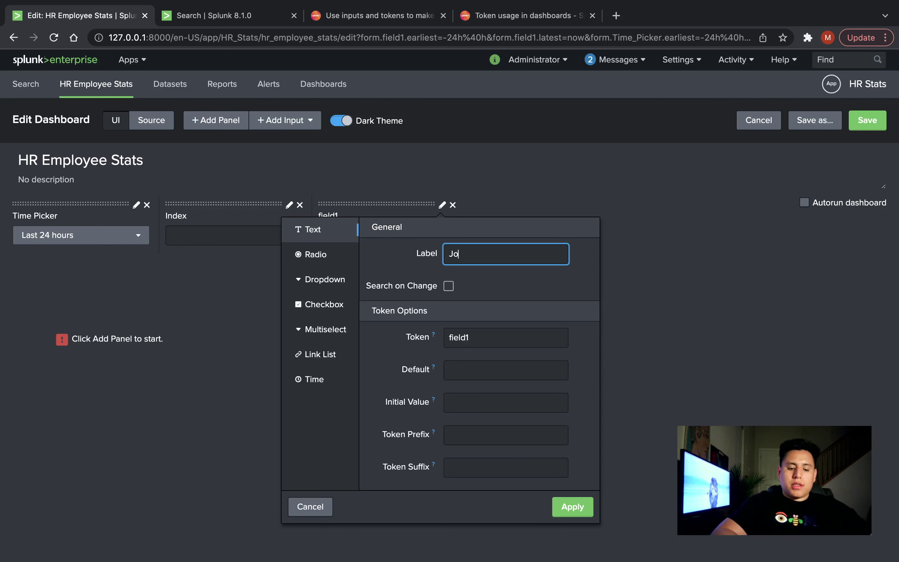
{"action": "type", "text": "b Role"}
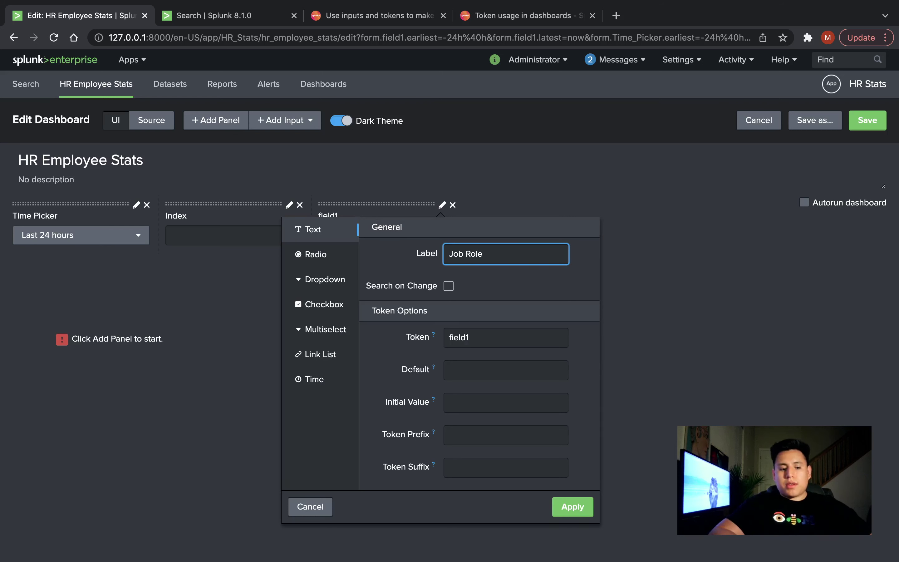
Step: Set the Job Role input's token to Job_Role
{"action": "key", "text": "Tab"}
{"action": "key", "text": "Tab"}
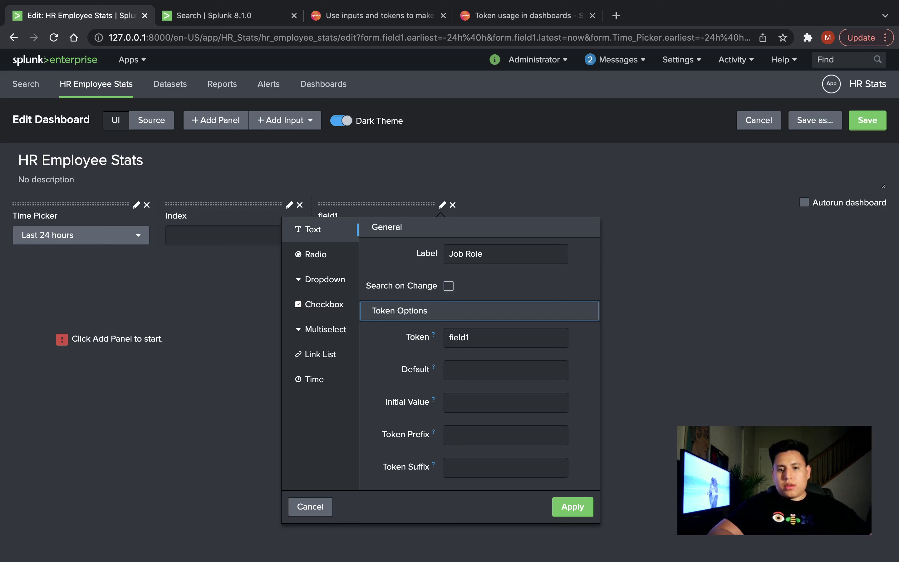
{"action": "key", "text": "Tab"}
{"action": "key", "text": "Tab"}
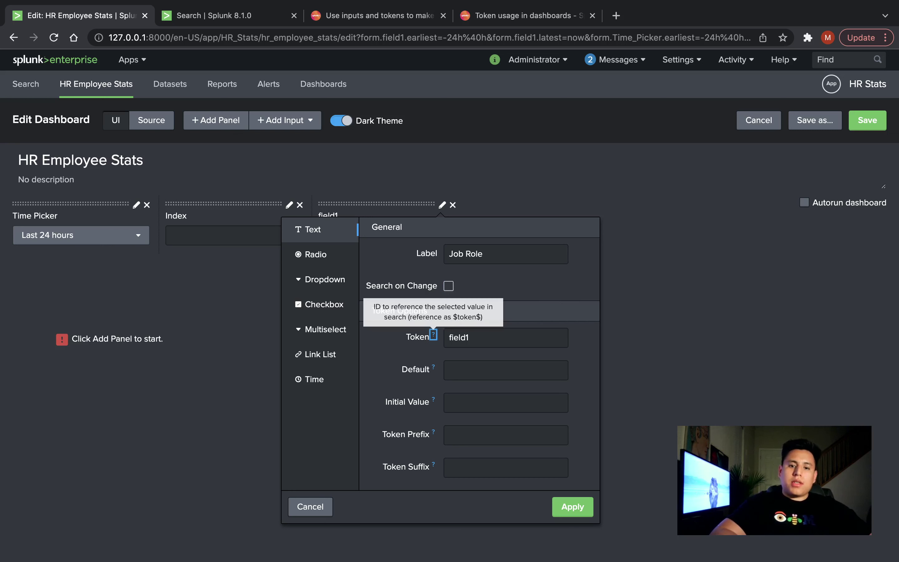
{"action": "key", "text": "BackSpace"}
{"action": "key", "text": "BackSpace"}
{"action": "key", "text": "BackSpace"}
{"action": "key", "text": "BackSpace"}
{"action": "key", "text": "BackSpace"}
{"action": "key", "text": "BackSpace"}
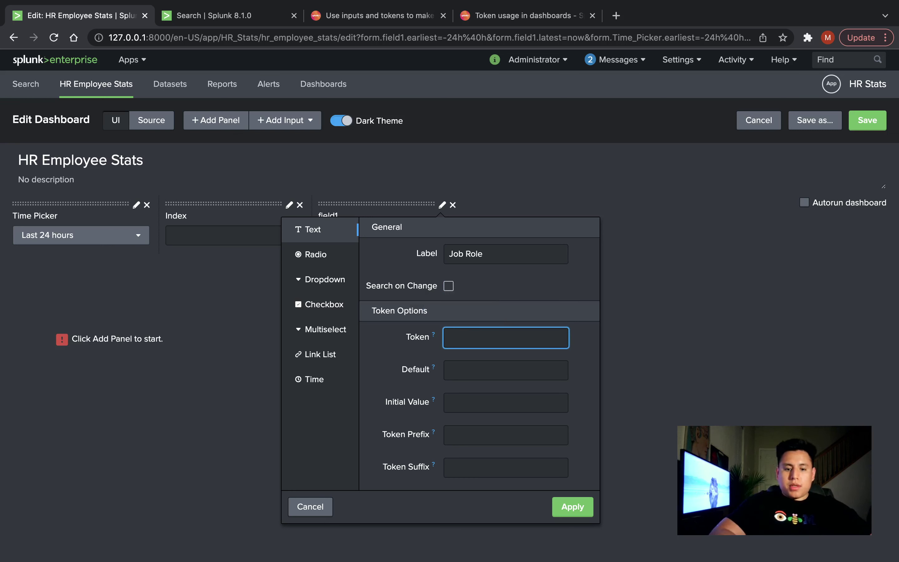
{"action": "type", "text": "Job_Role"}
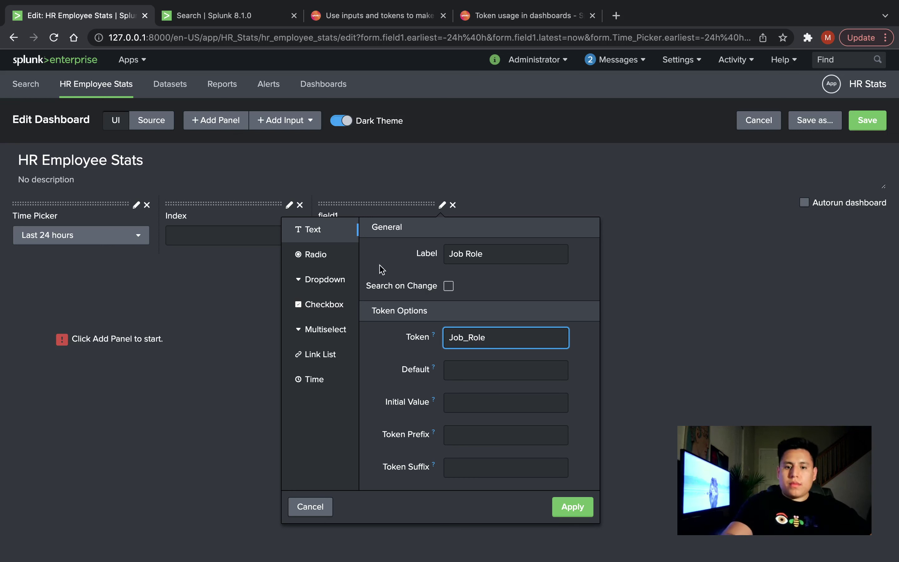
Step: Apply and reopen the settings of the text input beside Index, and set its label to Job Role
{"action": "left_click", "coordinate": [574, 511]}
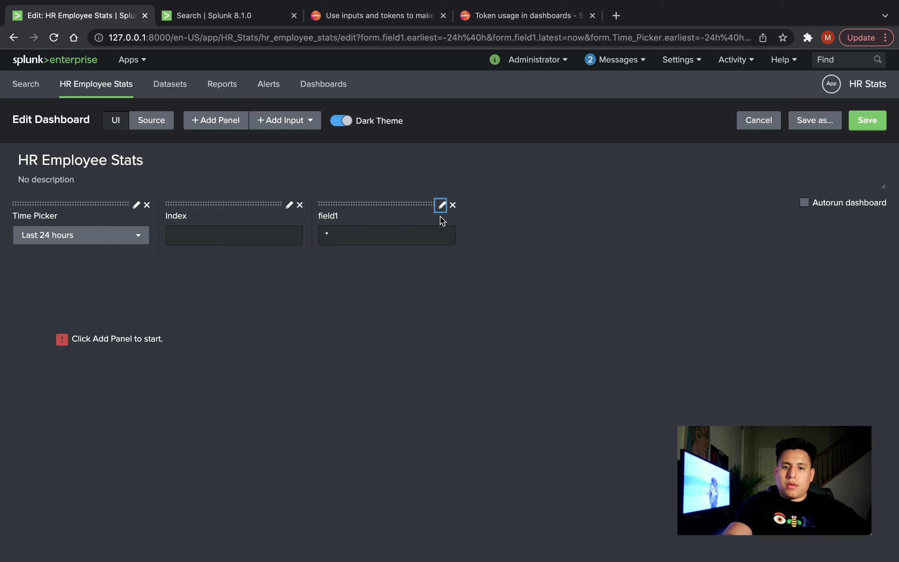
{"action": "left_click", "coordinate": [441, 205]}
{"action": "double_click", "coordinate": [484, 255]}
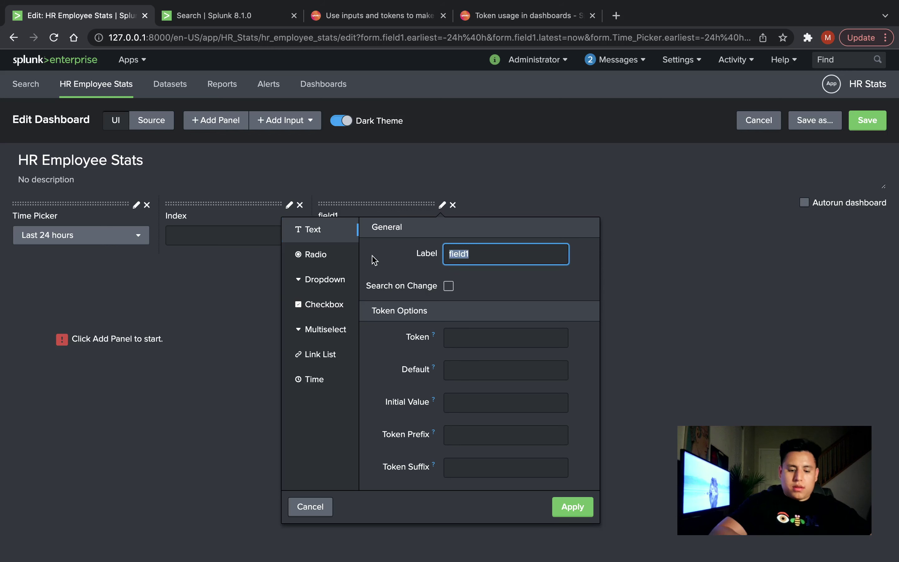
{"action": "type", "text": "Job"}
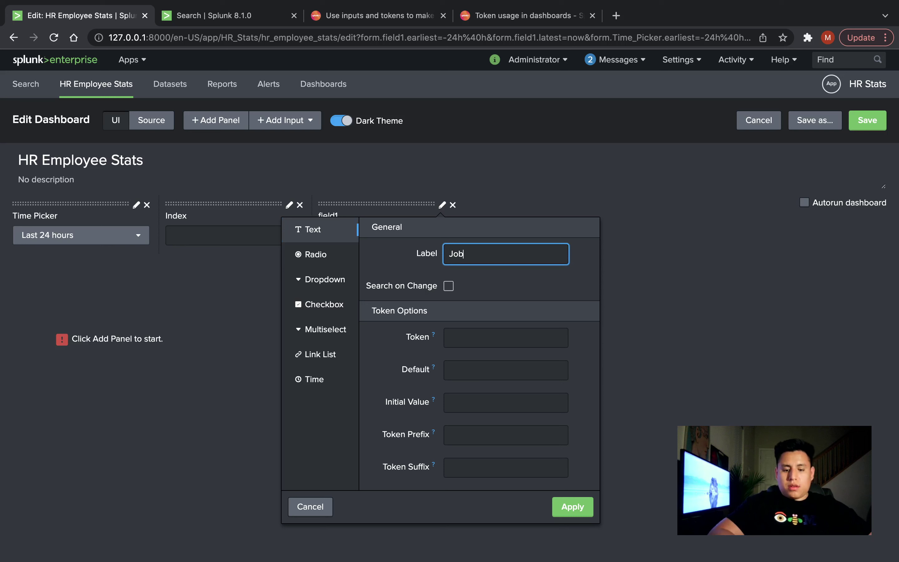
{"action": "type", "text": " Role"}
{"action": "key", "text": "Tab"}
{"action": "key", "text": "Tab"}
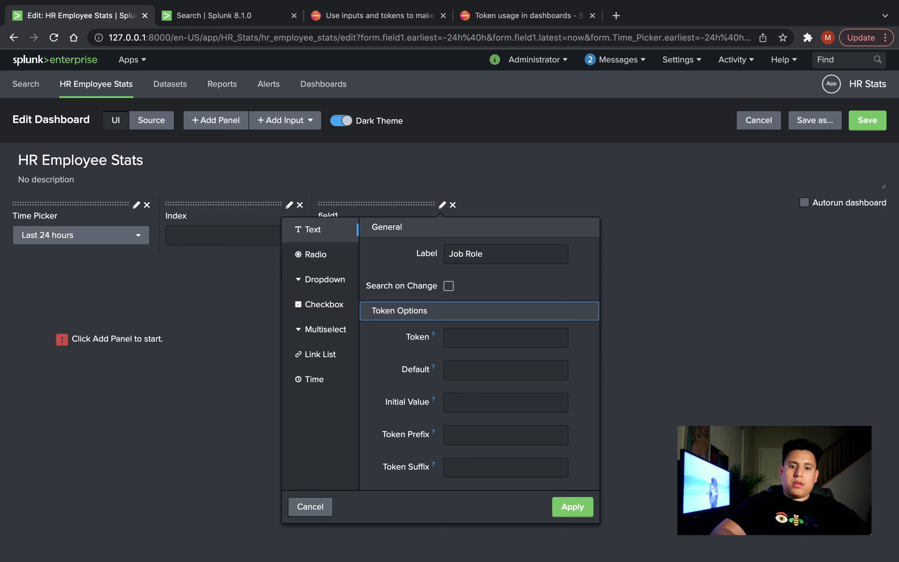
Step: Set the Job Role input's token to Job_Role and apply the input settings
{"action": "key", "text": "Tab"}
{"action": "type", "text": "Job"}
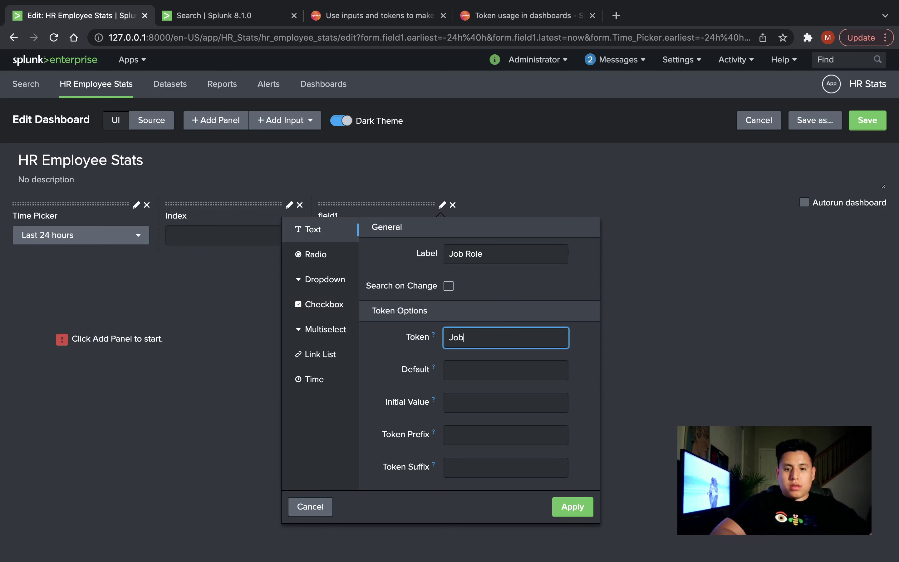
{"action": "type", "text": "_Role"}
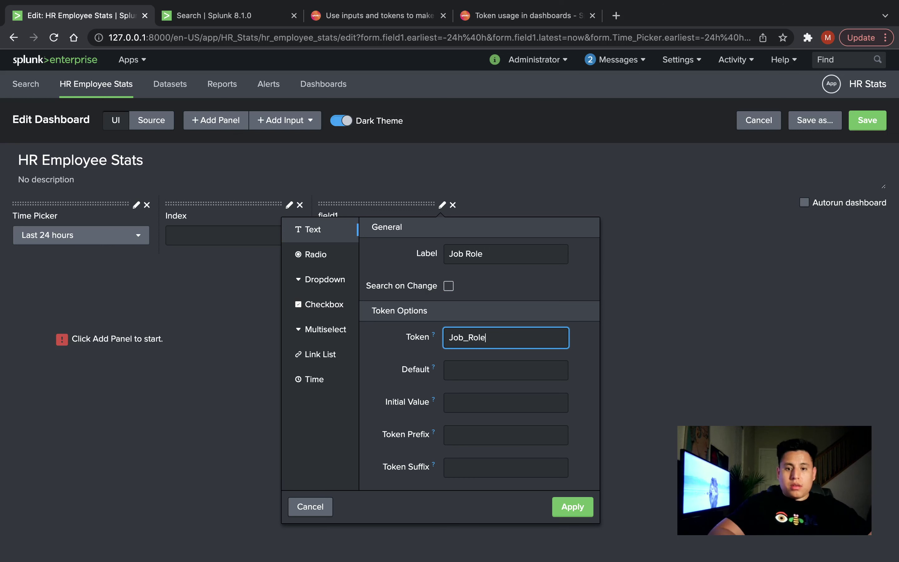
{"action": "left_click", "coordinate": [574, 508]}
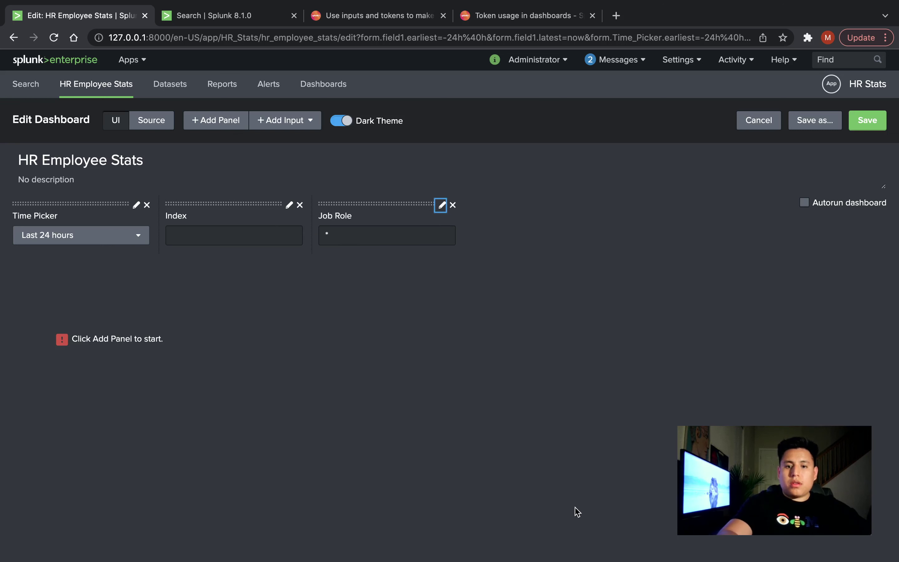
Step: Add a Submit button to the dashboard's row of inputs
{"action": "left_click", "coordinate": [284, 120]}
{"action": "left_click", "coordinate": [277, 279]}
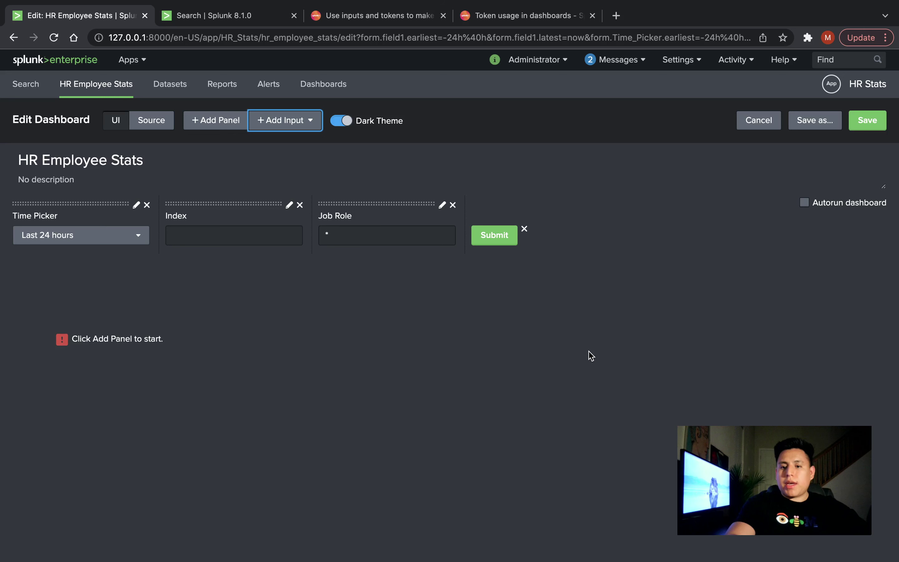
Step: Review the Search on Change option in the Job Role input's settings and apply them with the option off
{"action": "left_click", "coordinate": [443, 206]}
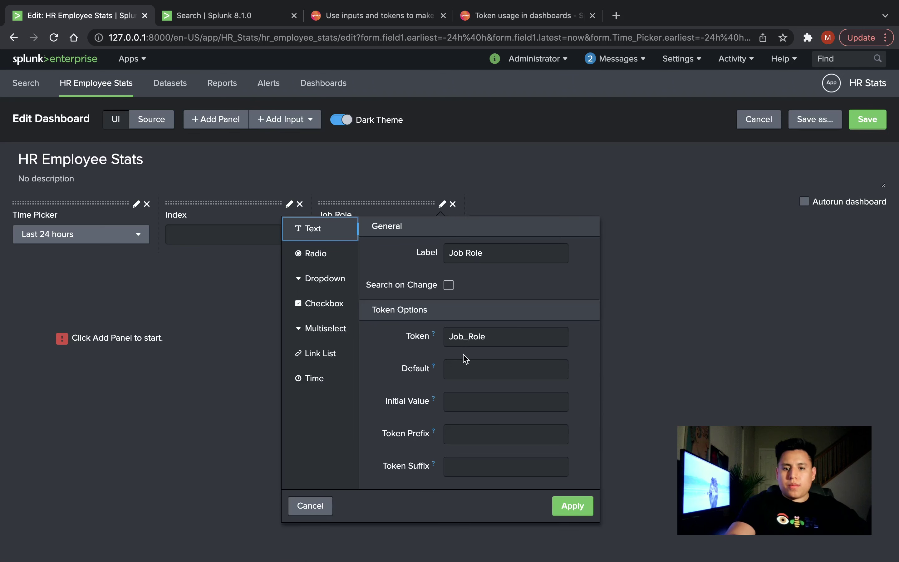
{"action": "left_click", "coordinate": [448, 287]}
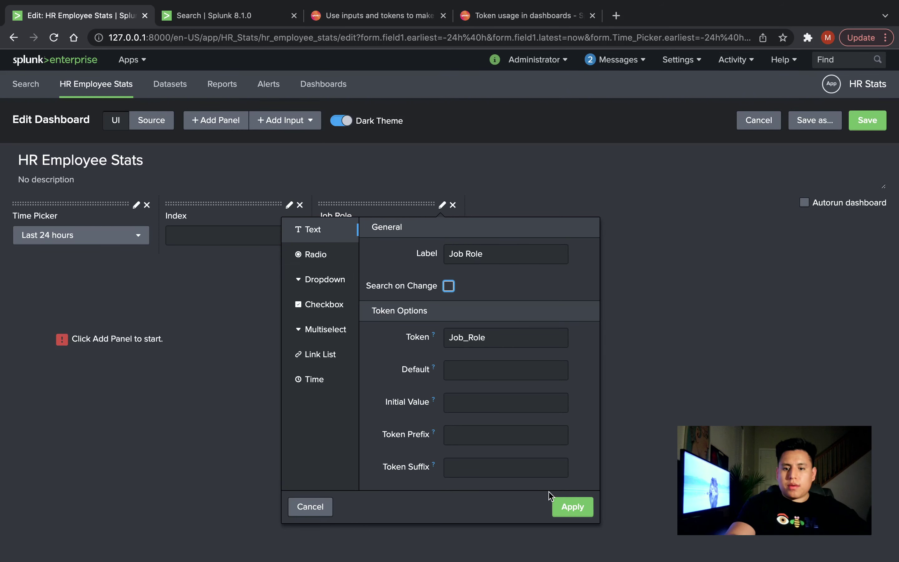
{"action": "left_click", "coordinate": [572, 507]}
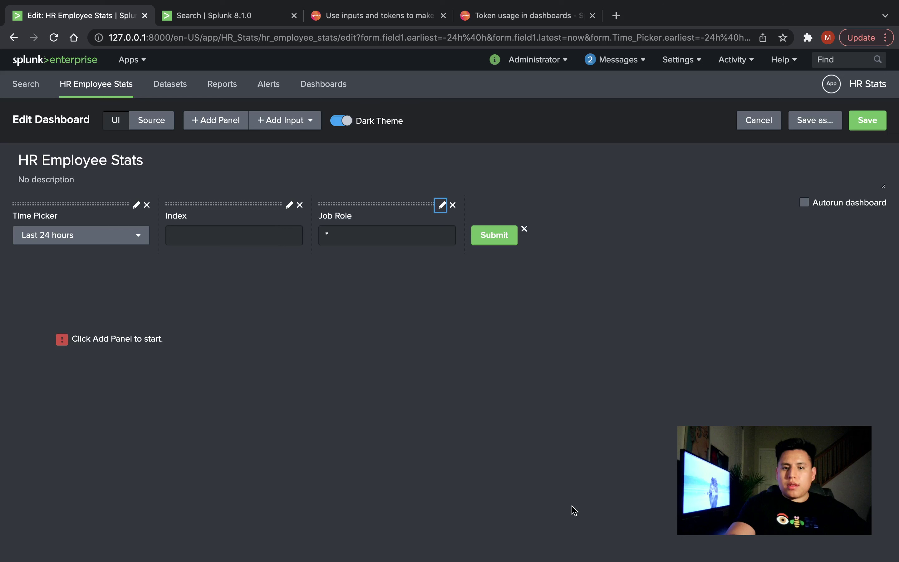
Step: Clear the asterisk from the Job Role input and save the dashboard
{"action": "left_click", "coordinate": [372, 235]}
{"action": "key", "text": "BackSpace"}
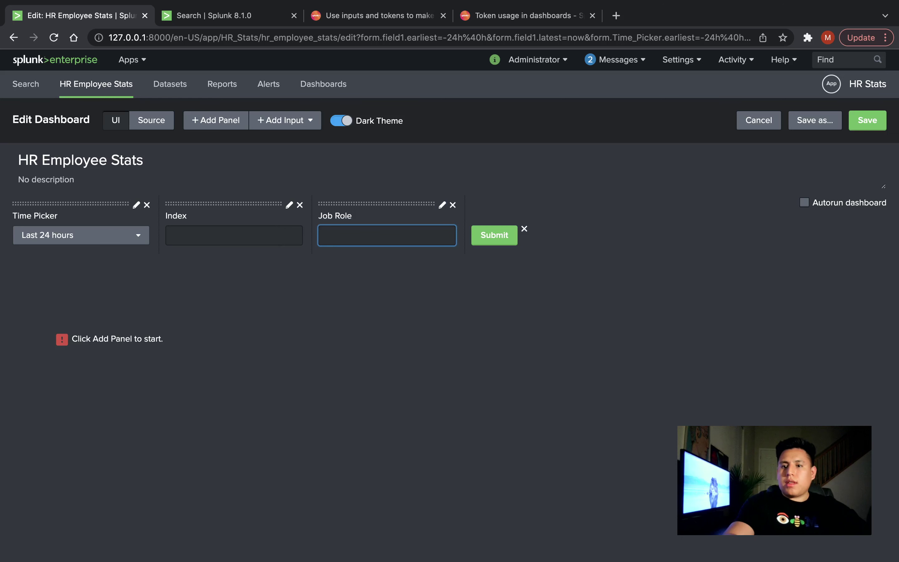
{"action": "left_click", "coordinate": [871, 122]}
{"action": "left_click", "coordinate": [777, 121]}
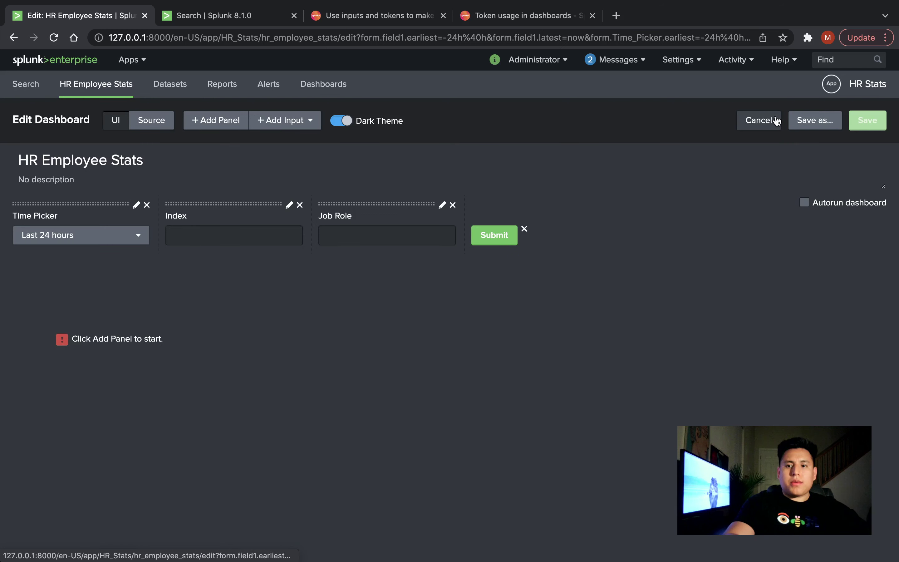
Step: Start a new Statistics Table panel and set its time range to Shared Time Picker (Time_Picker)
{"action": "left_click", "coordinate": [238, 121]}
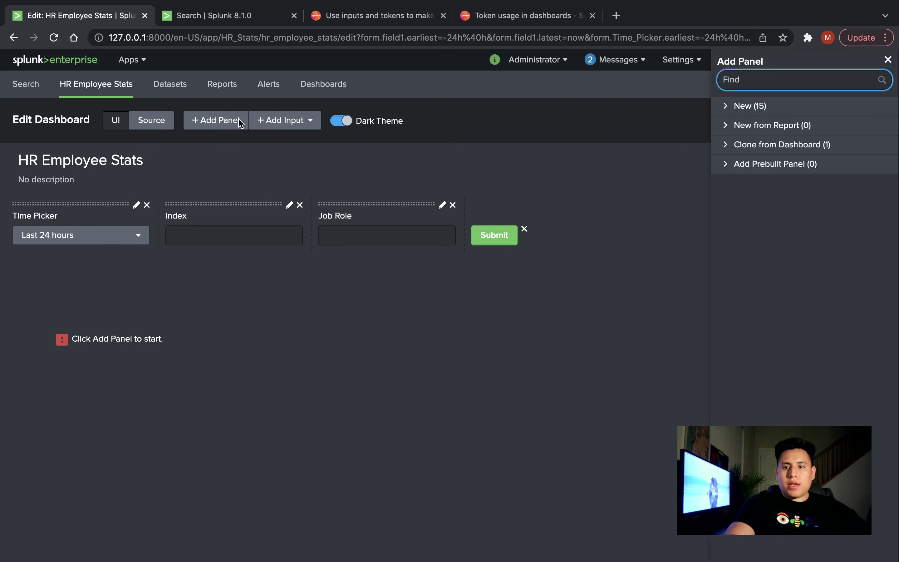
{"action": "left_click", "coordinate": [792, 108]}
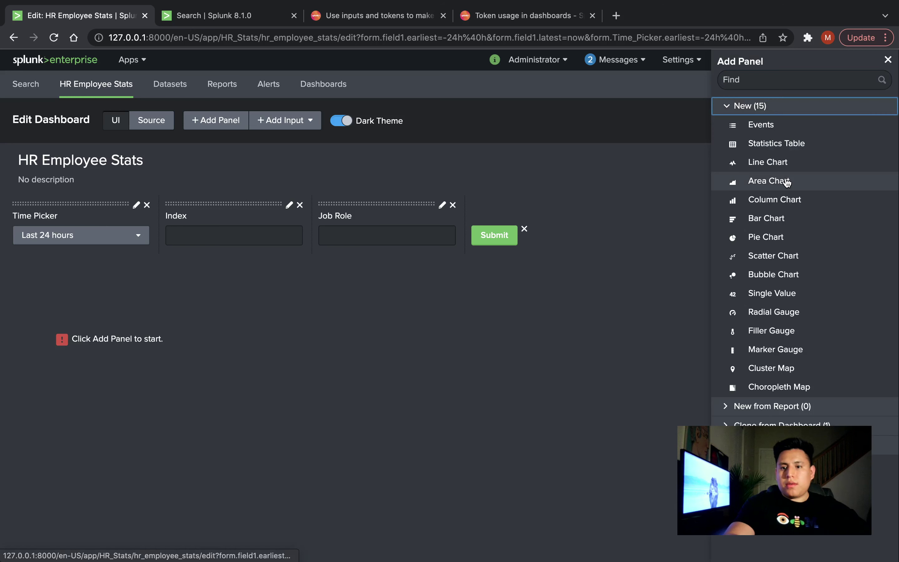
{"action": "left_click", "coordinate": [776, 144]}
{"action": "left_click", "coordinate": [667, 122]}
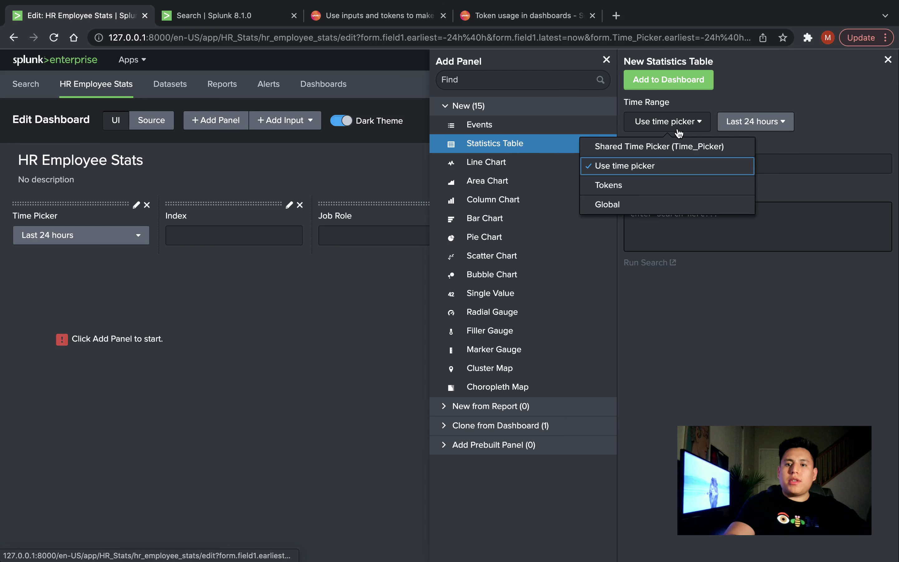
{"action": "left_click", "coordinate": [675, 147]}
Step: Begin the panel's search string with index=$Index_Name$
{"action": "left_click", "coordinate": [661, 219]}
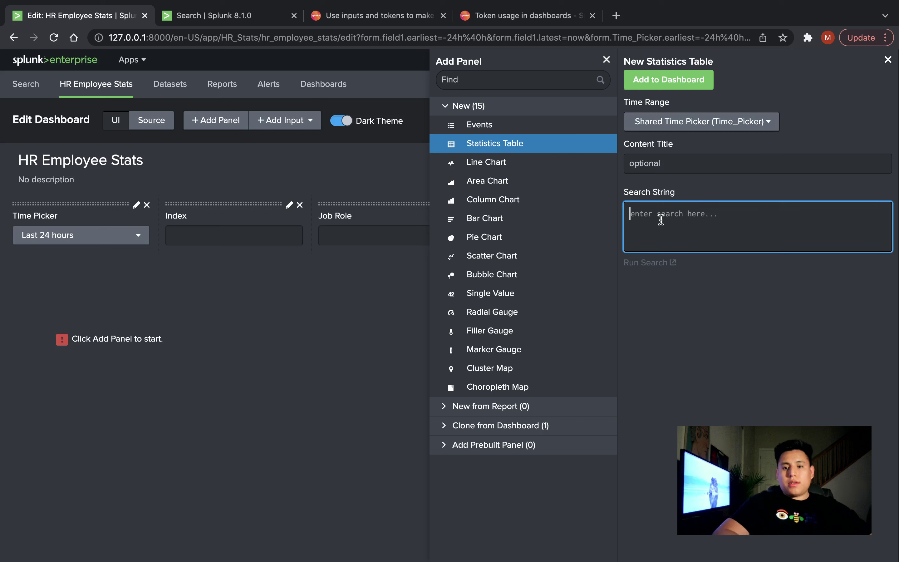
{"action": "type", "text": "indez="}
{"action": "key", "text": "BackSpace"}
{"action": "key", "text": "BackSpace"}
{"action": "type", "text": "x"}
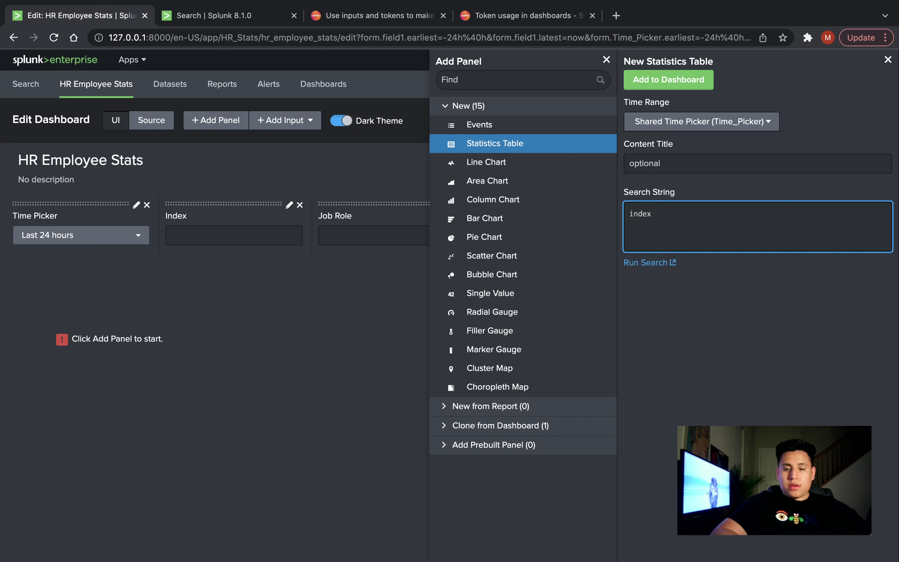
{"action": "type", "text": "=$Index"}
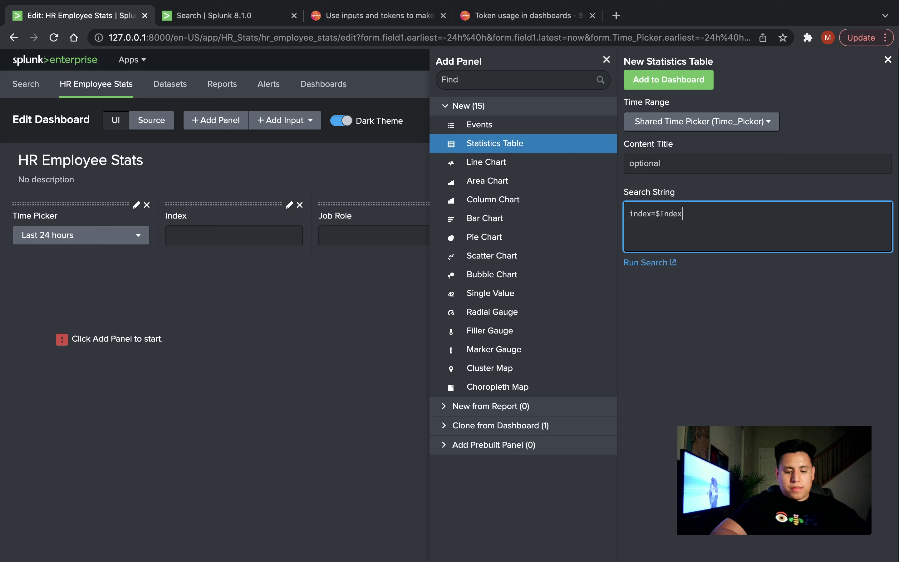
{"action": "type", "text": "_Name"}
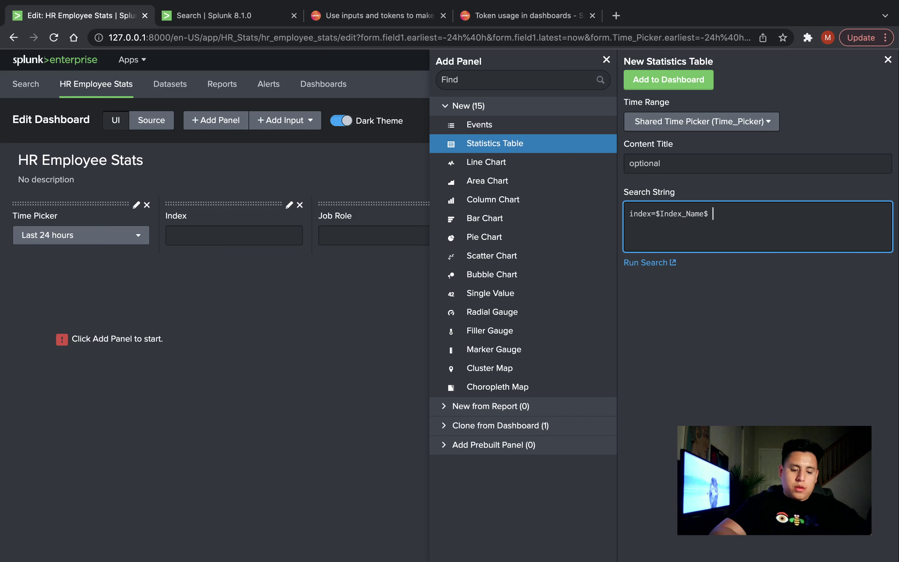
{"action": "type", "text": "$"}
Step: Extend the search string with the filter JobRole=$Job_Role|s$ after the index token
{"action": "type", "text": " Job"}
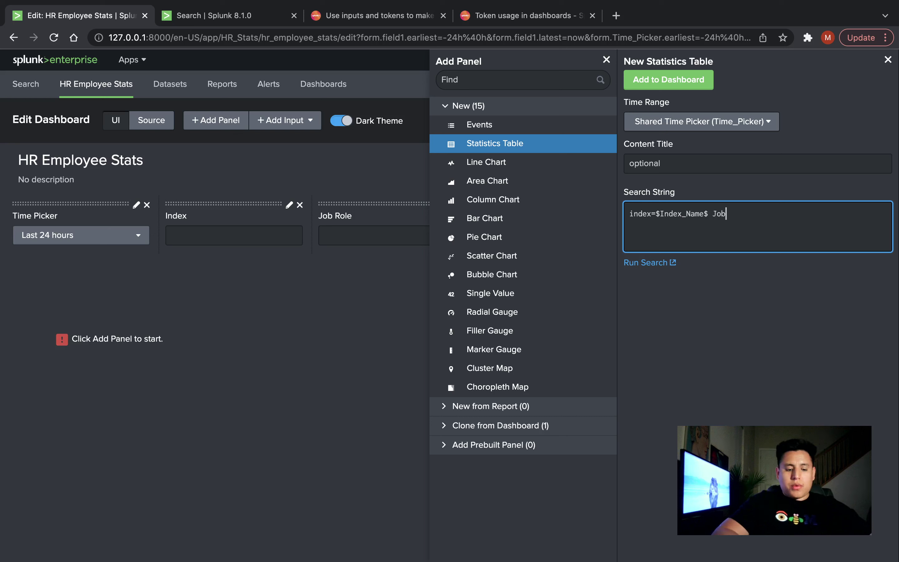
{"action": "type", "text": "Role="}
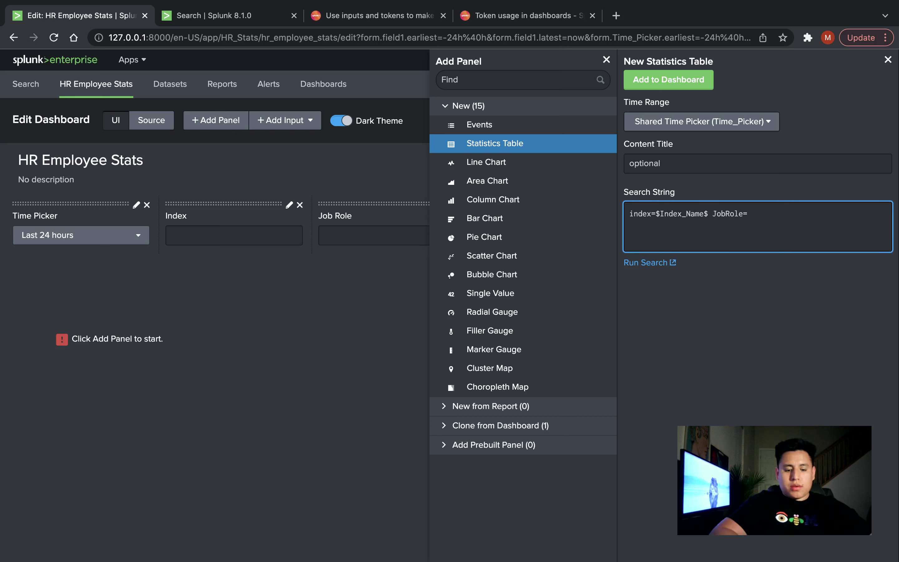
{"action": "type", "text": "$"}
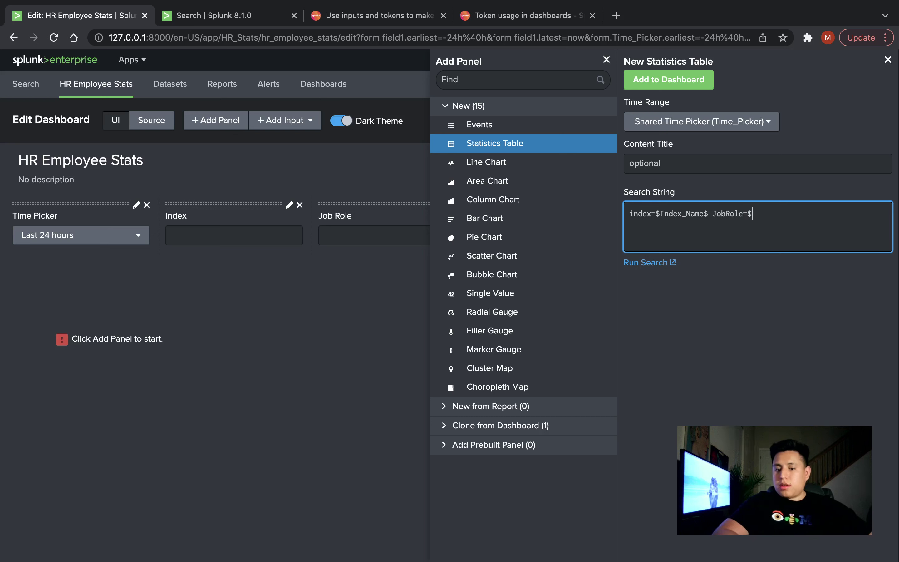
{"action": "type", "text": "Job_"}
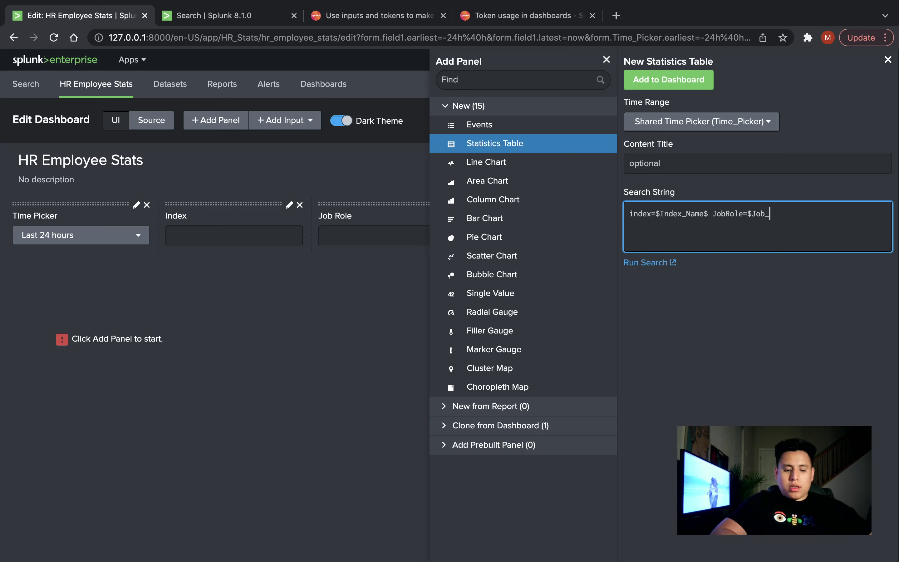
{"action": "type", "text": "Role"}
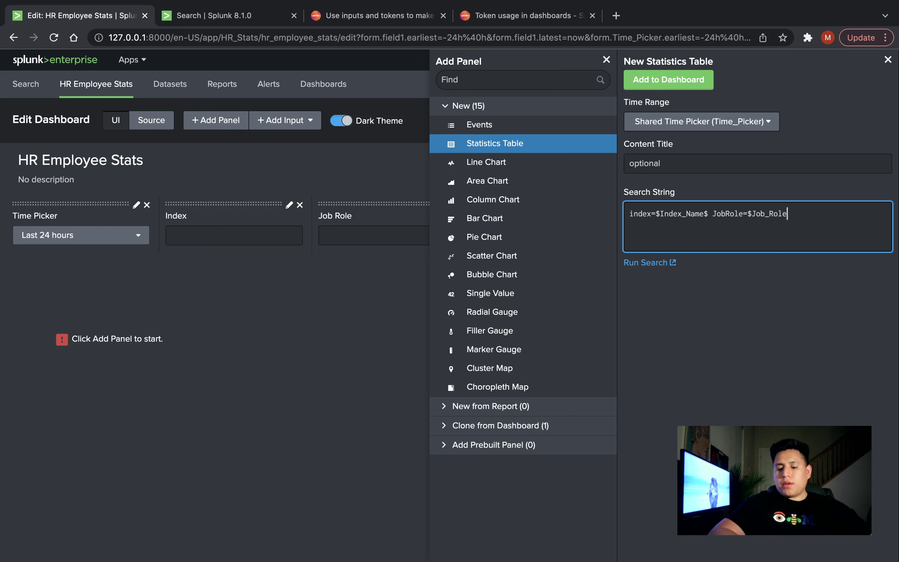
{"action": "type", "text": "|"}
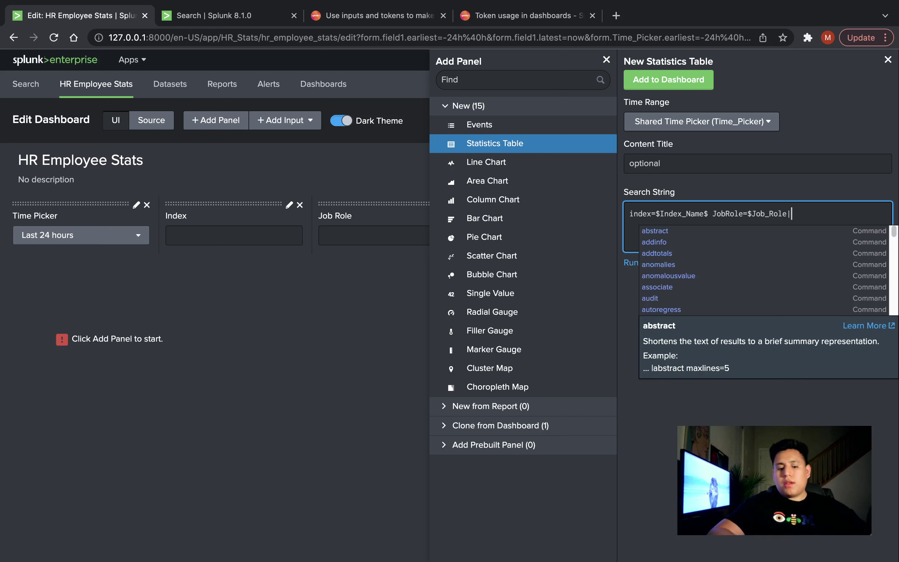
{"action": "type", "text": "s"}
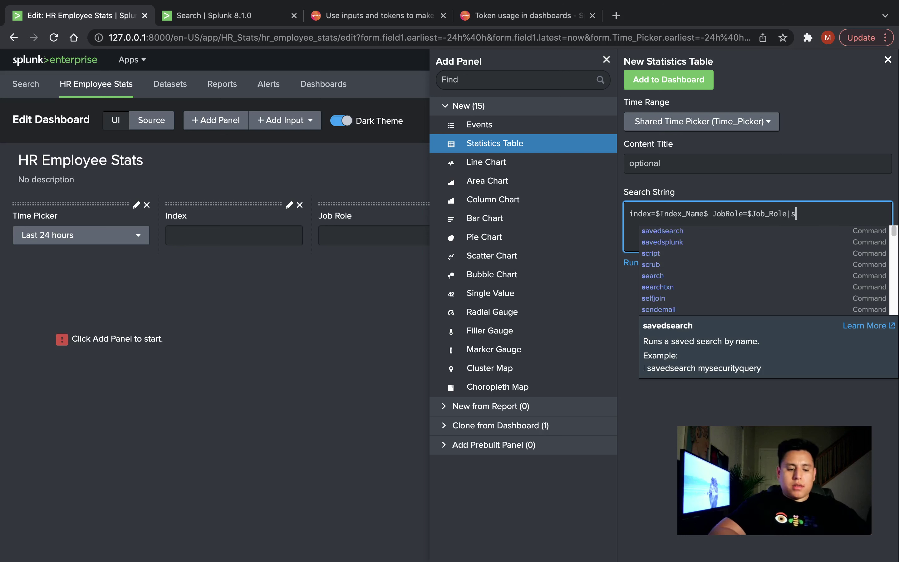
{"action": "type", "text": "$"}
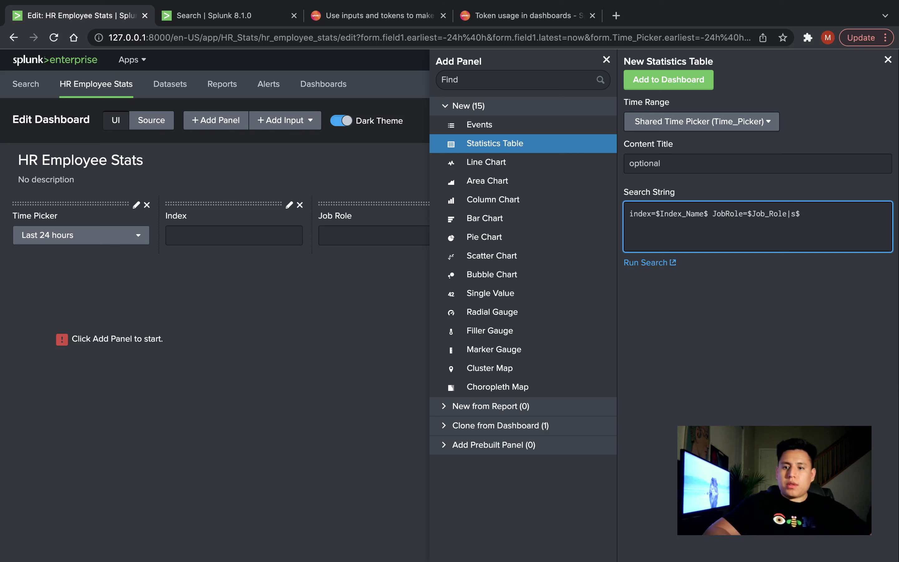
Step: Pipe the search into a table of Age, Attrition, BusinessTravel, DailyRate, Department, DistanceFromHome, Education, HourlyRate, Gender and JobRole
{"action": "type", "text": " | "}
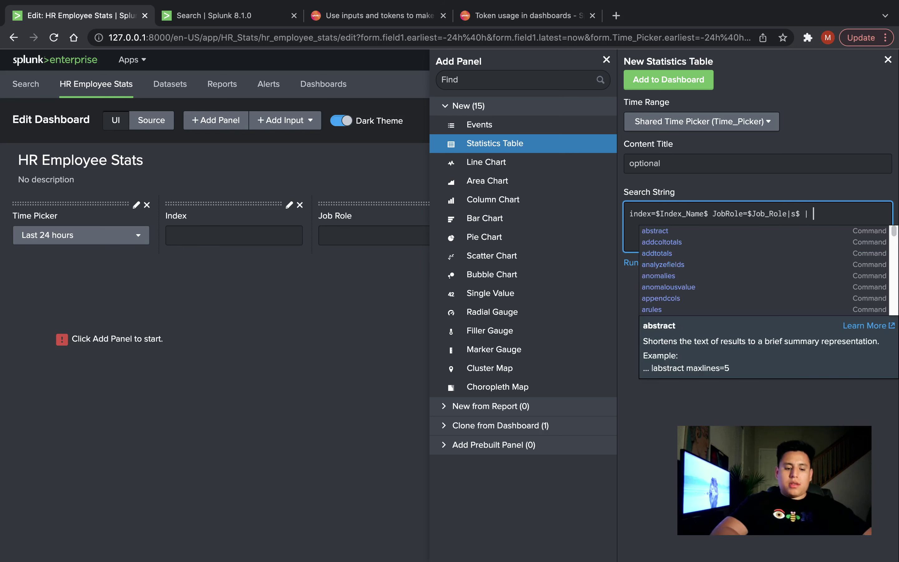
{"action": "type", "text": "table"}
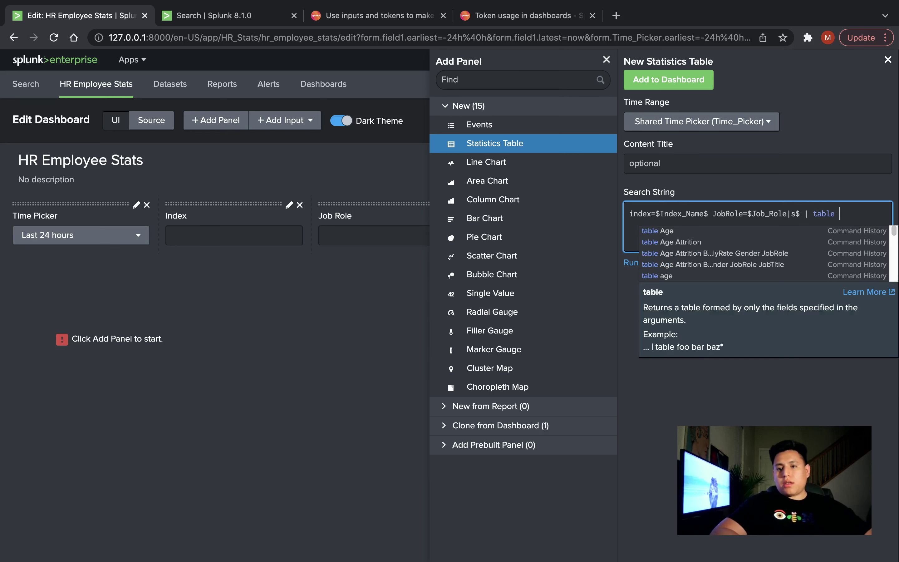
{"action": "key", "text": "Down"}
{"action": "key", "text": "Down"}
{"action": "key", "text": "Down"}
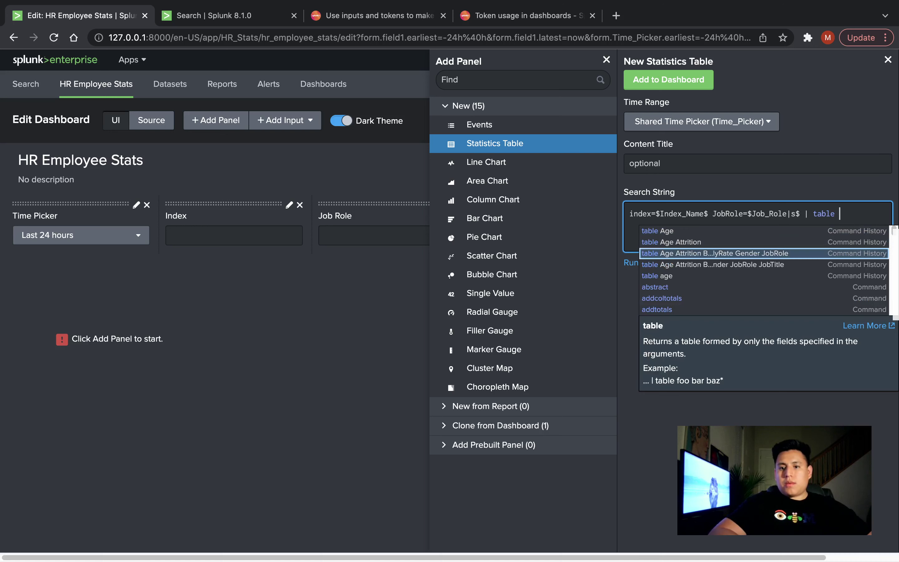
{"action": "key", "text": "Return"}
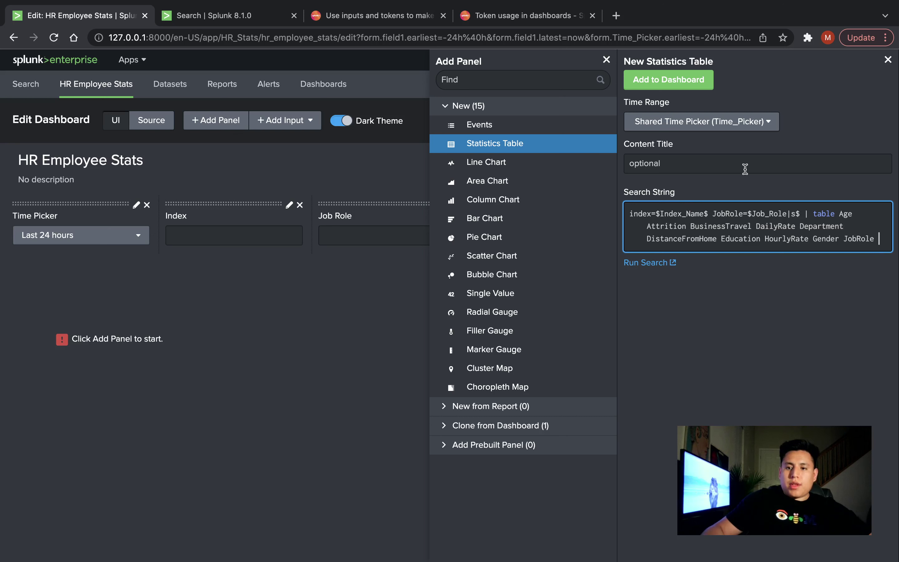
Step: Add the new statistics table to the dashboard, close the panel picker and save the dashboard
{"action": "left_click", "coordinate": [736, 358]}
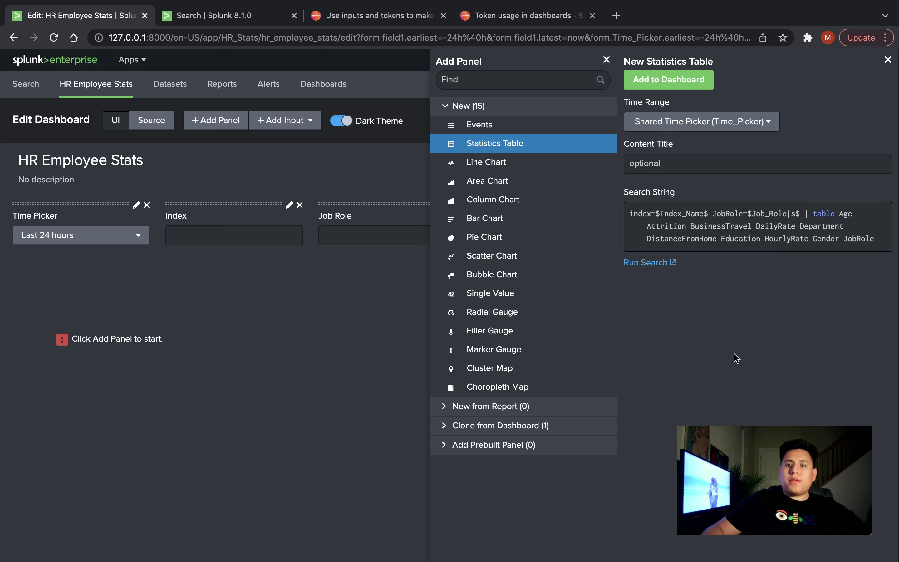
{"action": "left_click", "coordinate": [666, 85]}
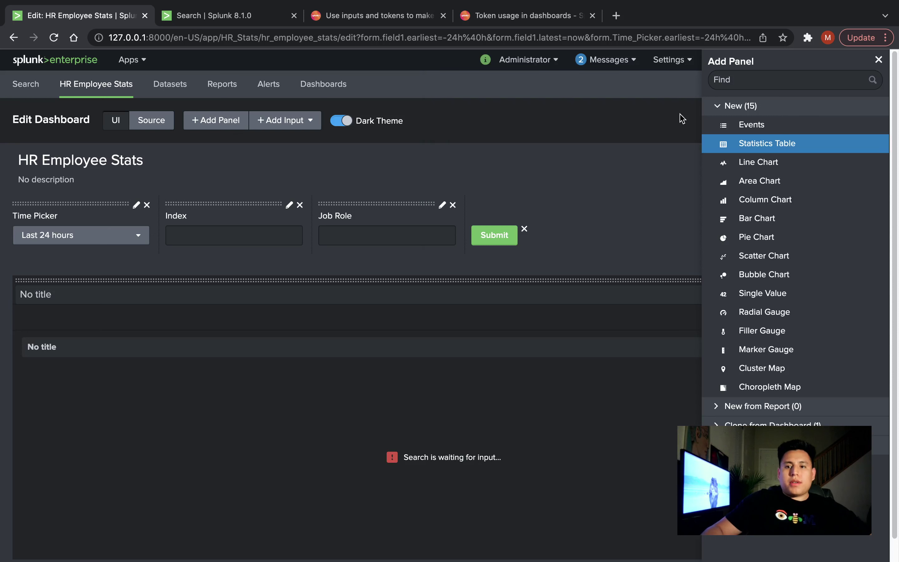
{"action": "left_click", "coordinate": [878, 59]}
{"action": "left_click", "coordinate": [871, 128]}
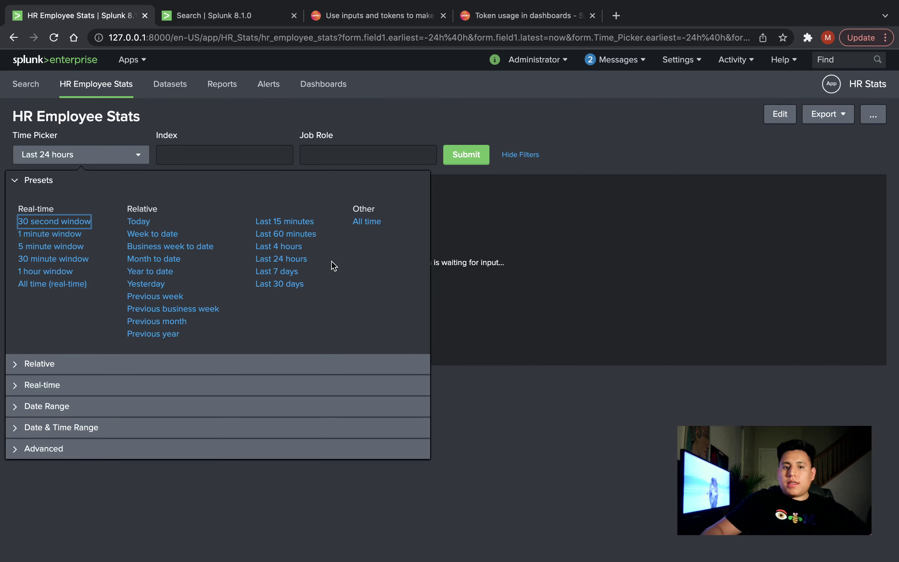
Step: Run the dashboard search over All time with index hr_employees and job role *
{"action": "left_click", "coordinate": [365, 223]}
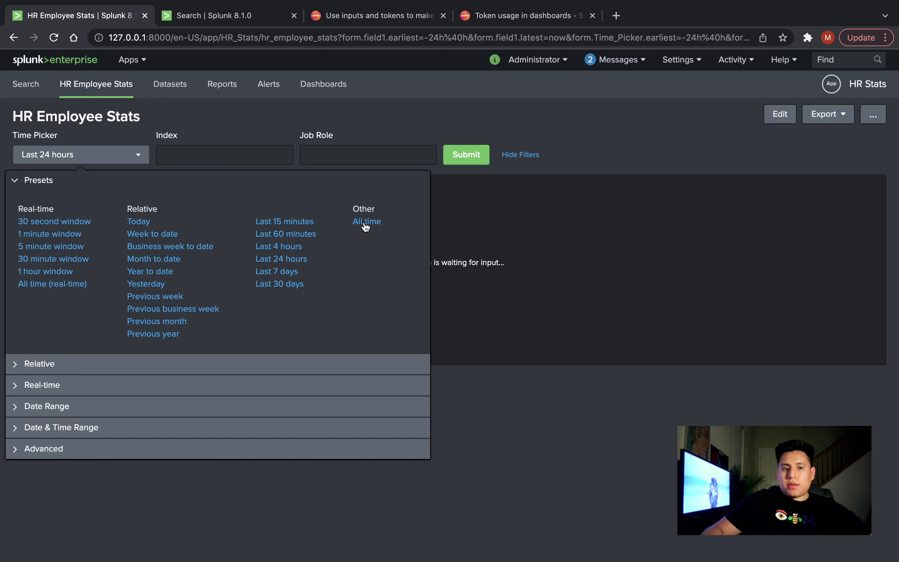
{"action": "left_click", "coordinate": [223, 155]}
{"action": "type", "text": "hr_em"}
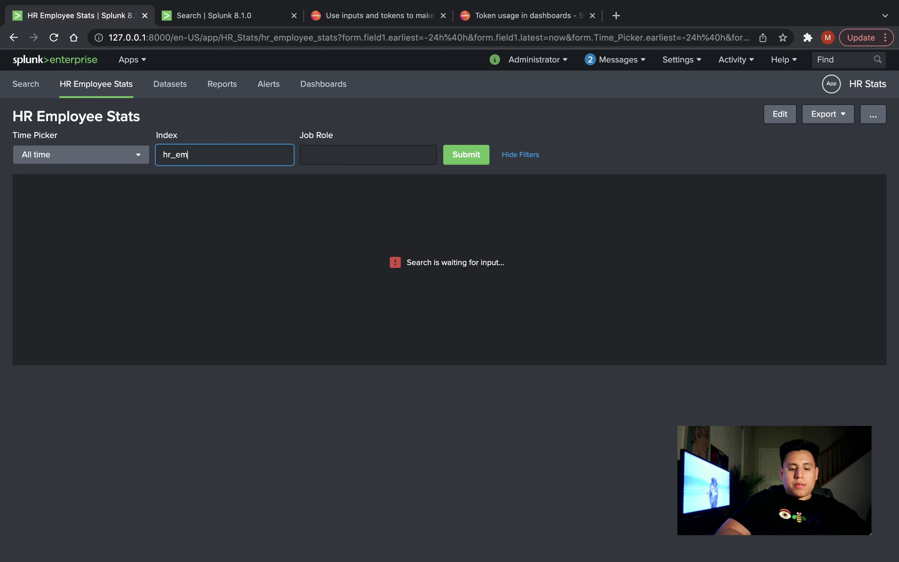
{"action": "type", "text": "ployees"}
{"action": "key", "text": "Tab"}
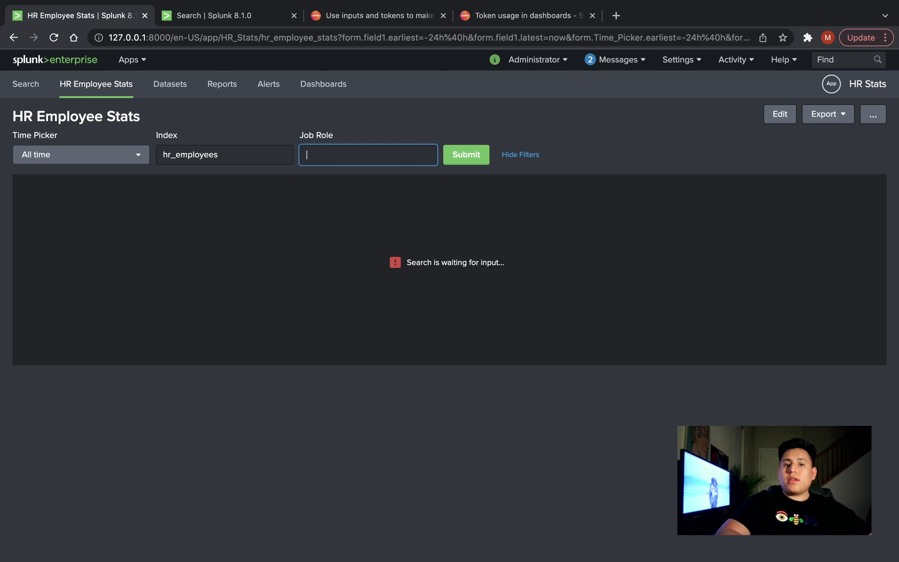
{"action": "type", "text": "*"}
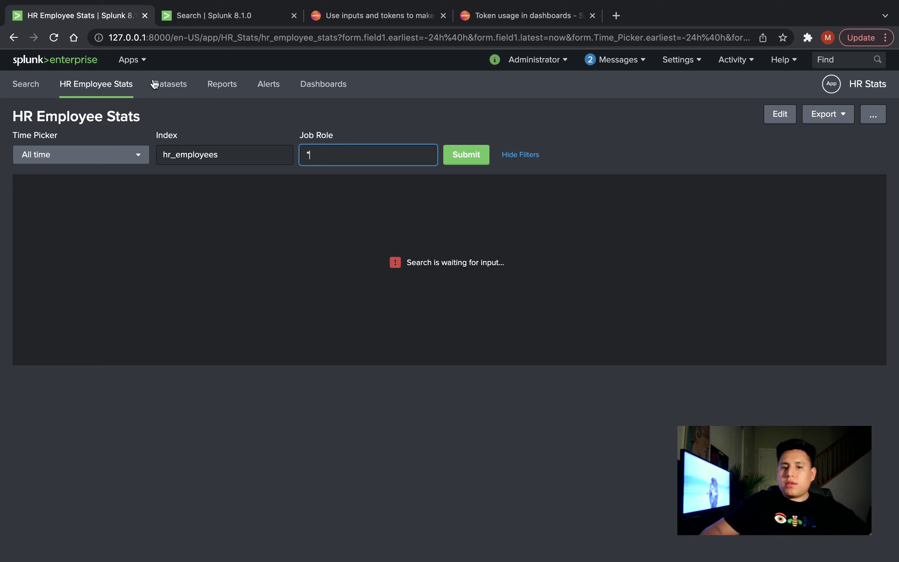
{"action": "left_click", "coordinate": [464, 160]}
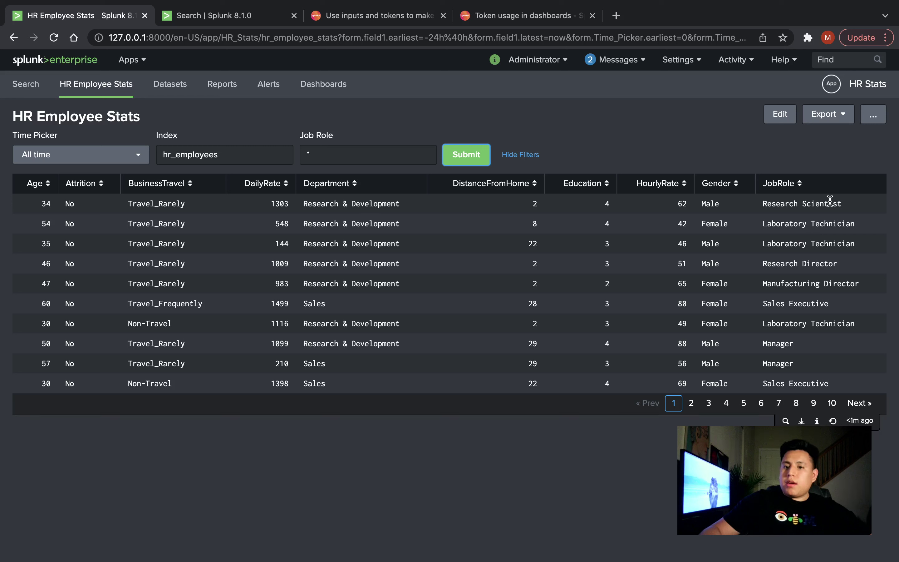
Step: Copy the job role text "Research Scientist" from the first row of the results table
{"action": "left_click_drag", "start_coordinate": [842, 203], "coordinate": [768, 203]}
{"action": "right_click", "coordinate": [776, 203]}
{"action": "left_click_drag", "start_coordinate": [861, 201], "coordinate": [764, 203]}
{"action": "key", "text": "super+c"}
{"action": "right_click", "coordinate": [829, 208]}
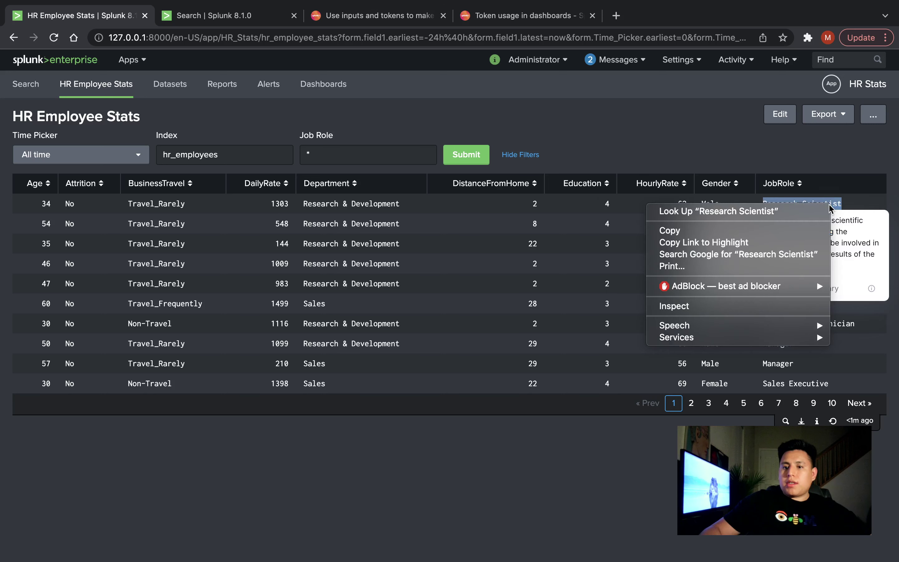
{"action": "right_click", "coordinate": [829, 209]}
{"action": "right_click", "coordinate": [827, 208]}
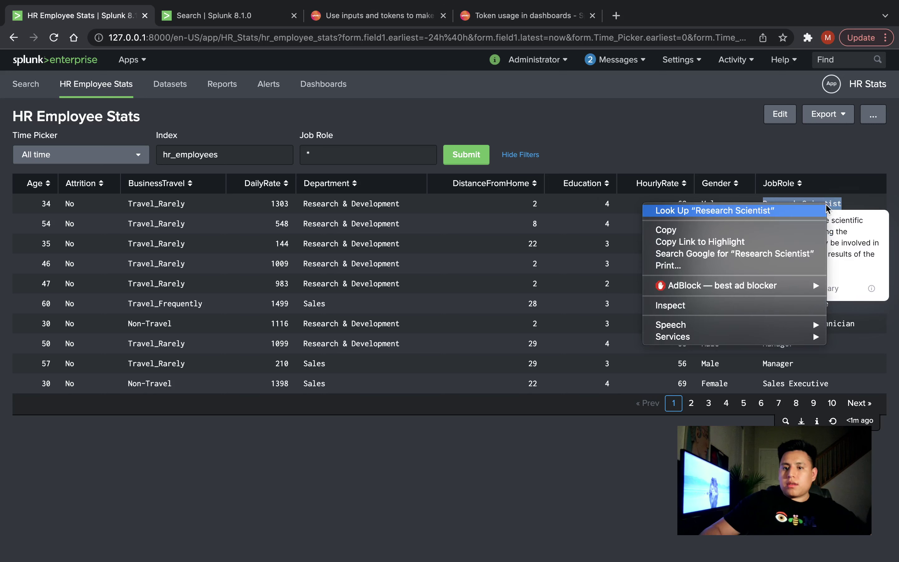
{"action": "left_click", "coordinate": [825, 207]}
{"action": "left_click", "coordinate": [706, 132]}
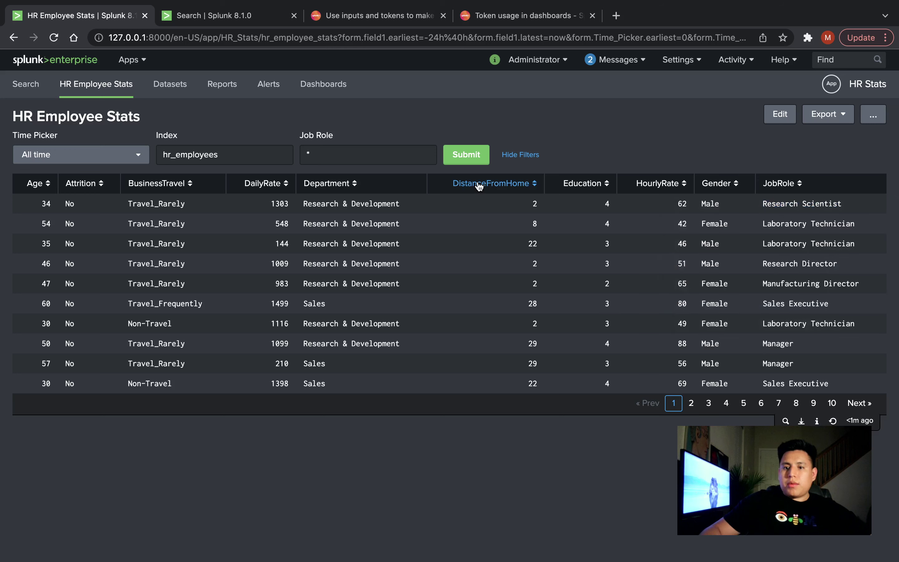
Step: Filter the table by job role Research Scientist, then check page 5 of the results and return to page 1
{"action": "left_click", "coordinate": [394, 159]}
{"action": "key", "text": "BackSpace"}
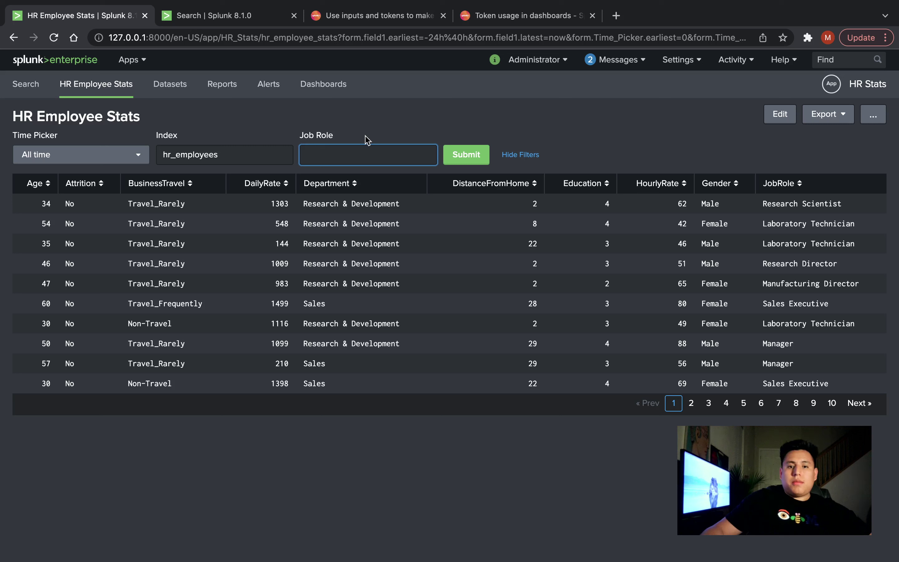
{"action": "key", "text": "super+v"}
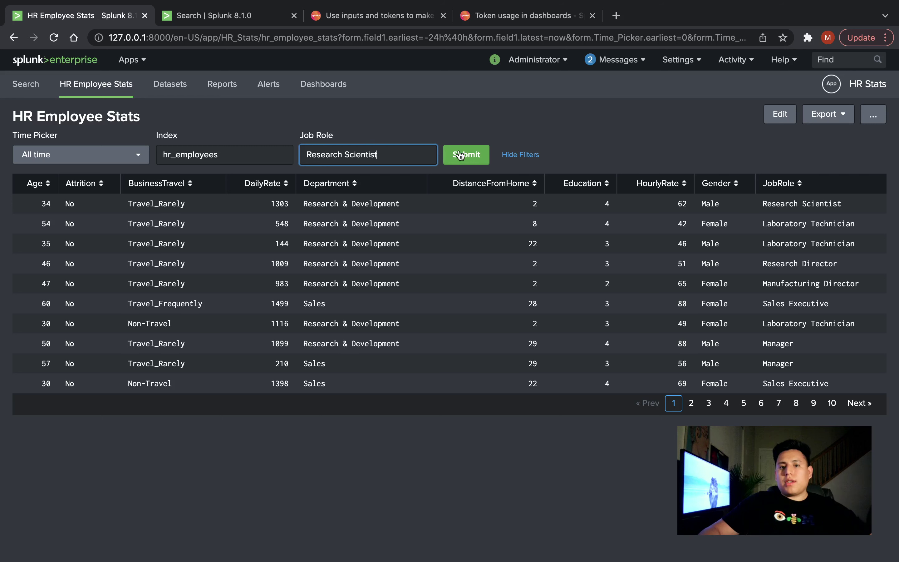
{"action": "left_click", "coordinate": [453, 152]}
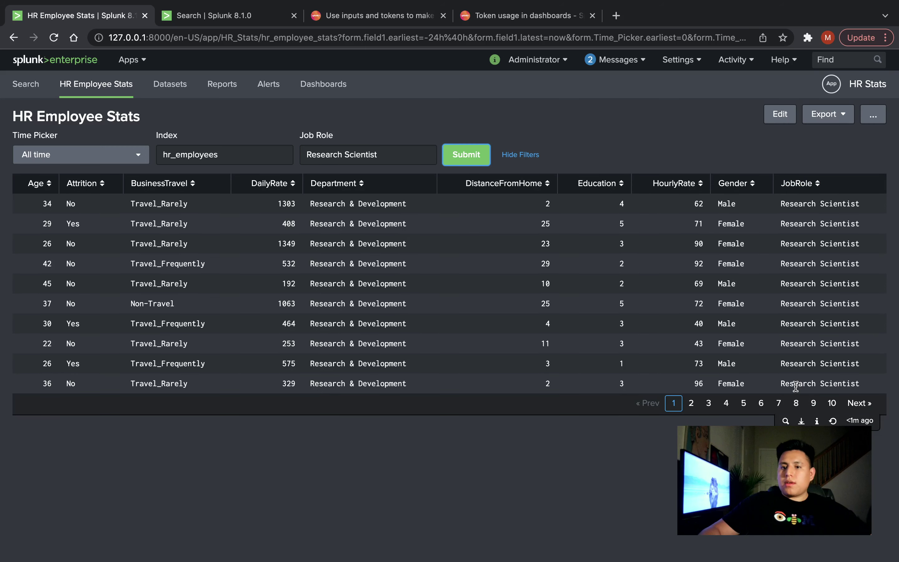
{"action": "left_click", "coordinate": [744, 404]}
{"action": "left_click", "coordinate": [672, 404]}
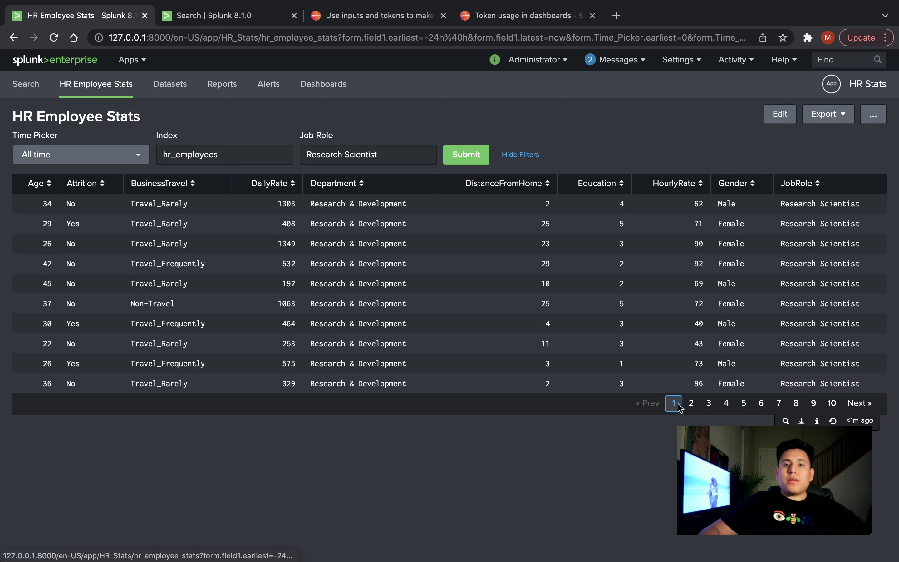